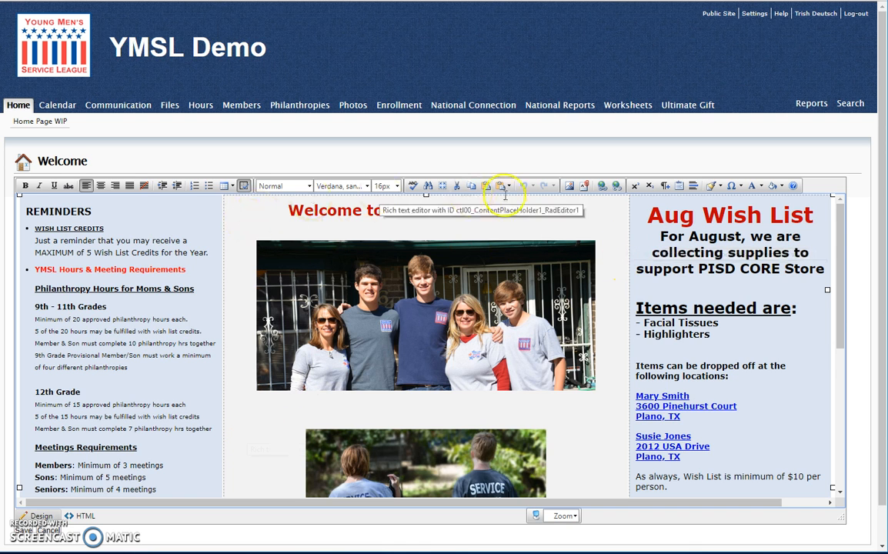
Delete the image welcome-1196763.jpg from the Images folder in the Image Manager
left_click(570, 186)
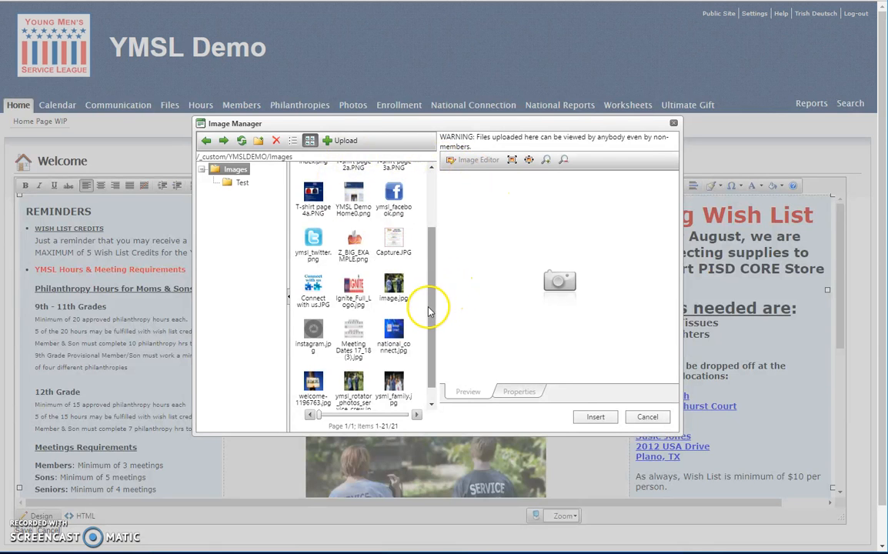
mouse_move(433, 311)
left_mouse_down()
mouse_move(426, 266)
mouse_move(424, 297)
left_mouse_up()
left_click(304, 215)
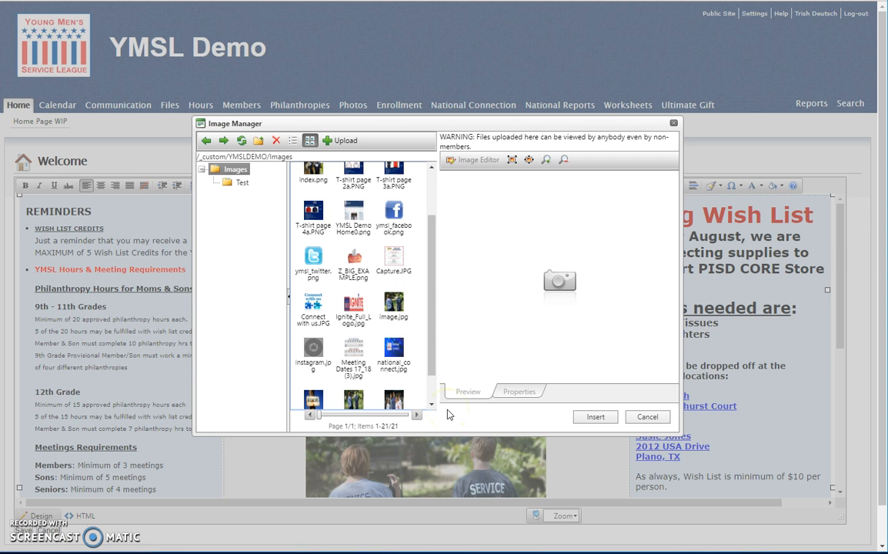
left_click_drag(430, 361, 376, 369)
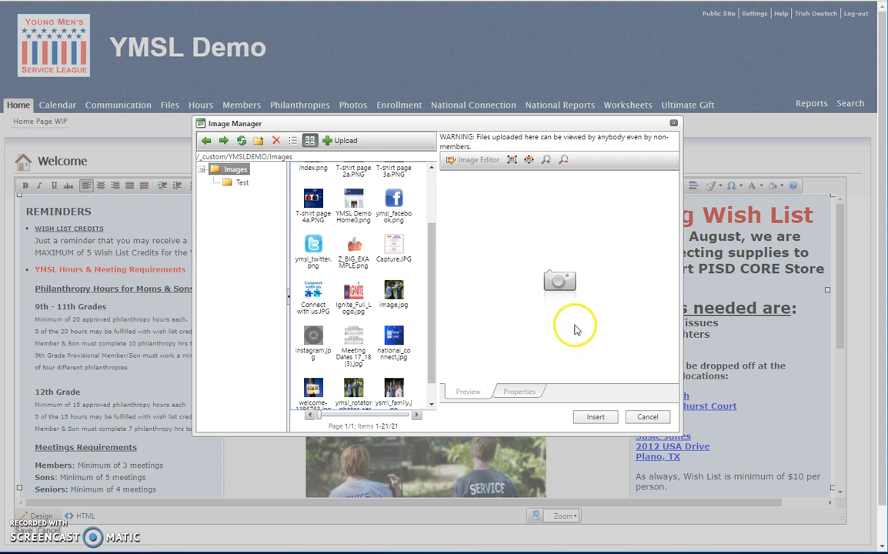
left_click(312, 390)
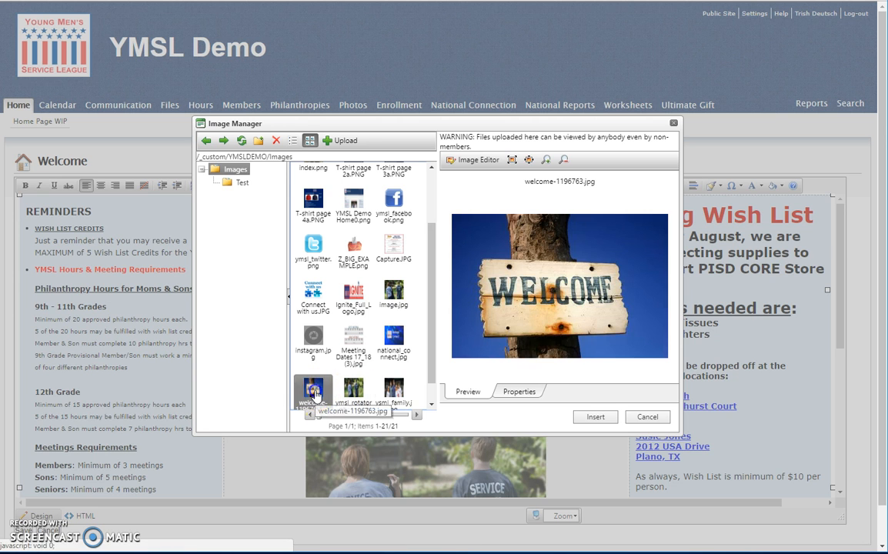
left_click(277, 144)
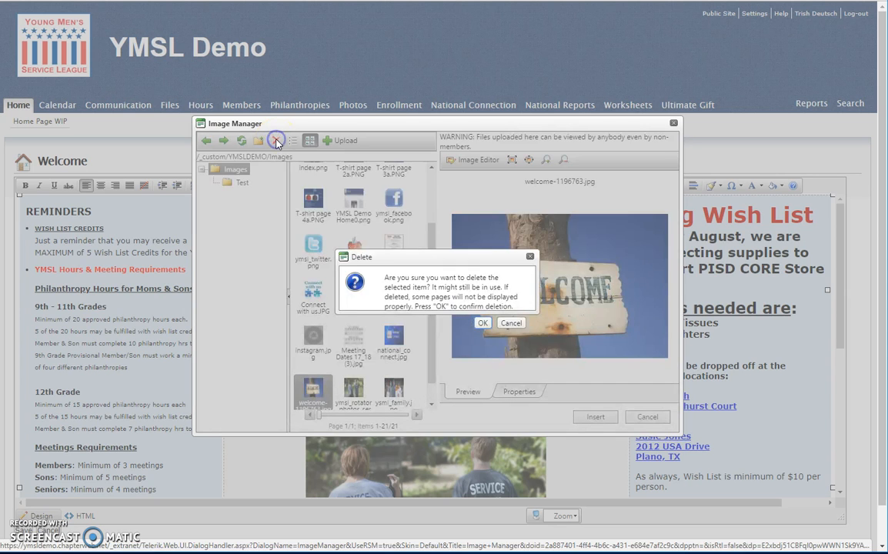
left_click(482, 324)
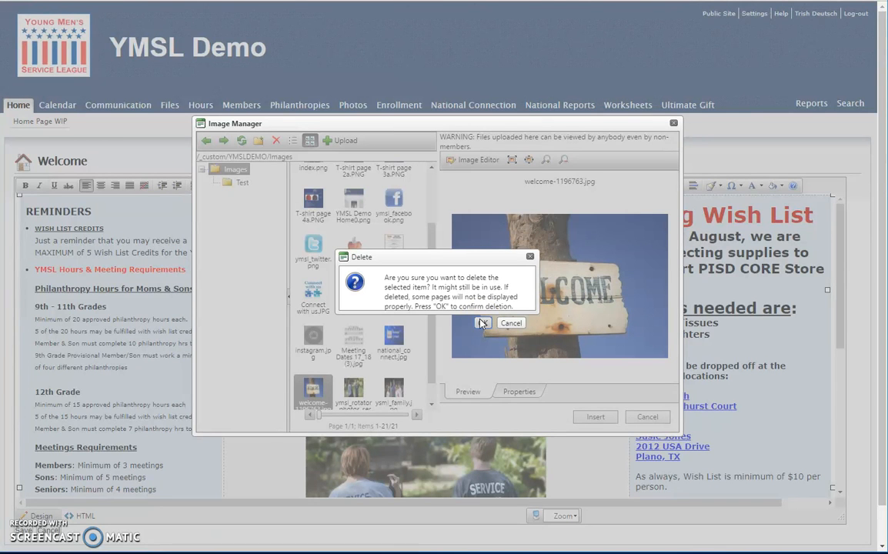
left_click(483, 324)
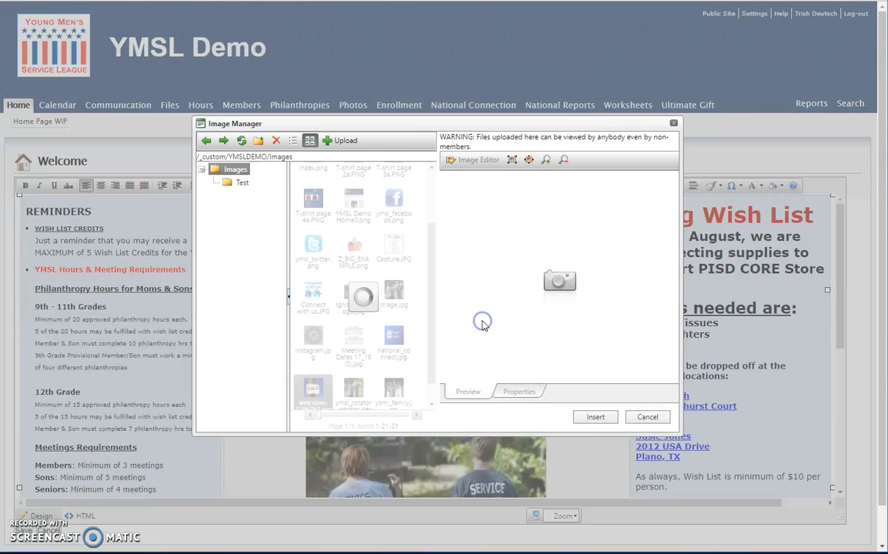
left_click(388, 428)
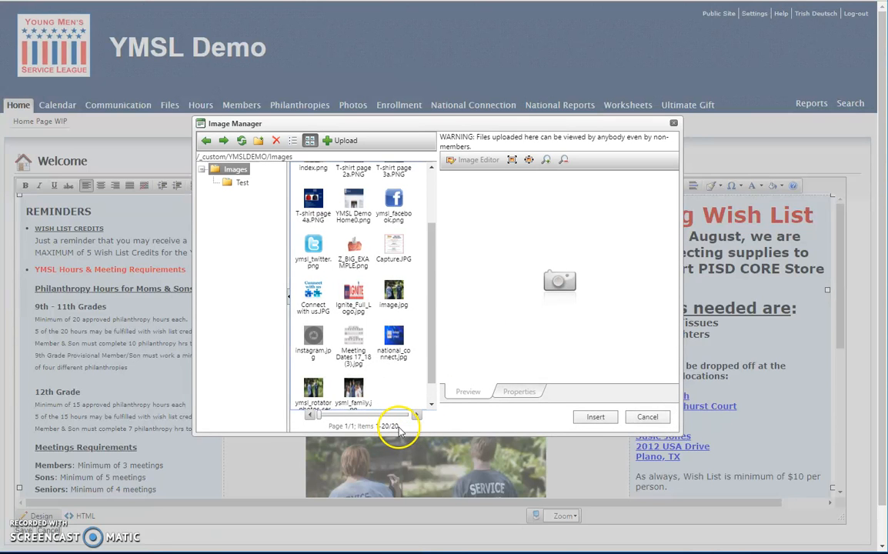
Move the Image Manager window aside and open the file upload form for the Images folder
left_click(539, 124)
left_click_drag(539, 124, 481, 143)
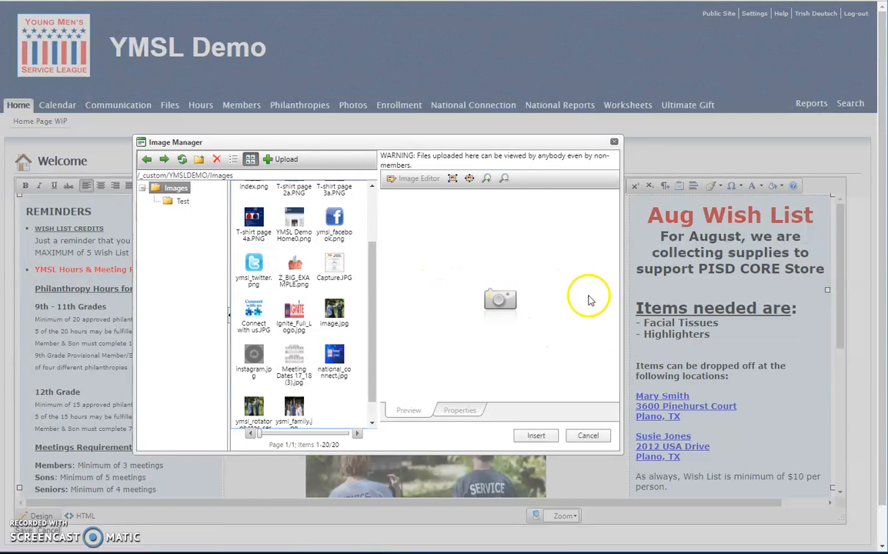
left_click(286, 160)
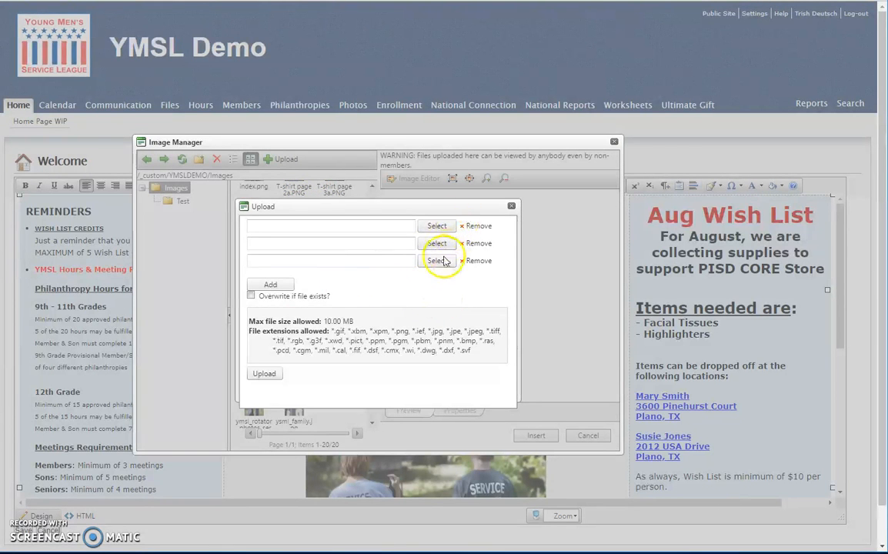
left_click(284, 286)
left_click(260, 302)
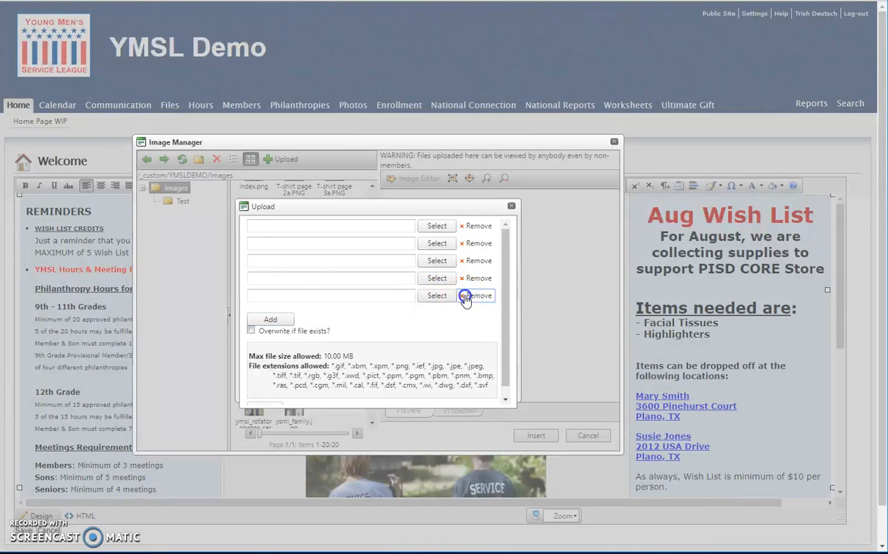
left_click(468, 296)
left_click(468, 280)
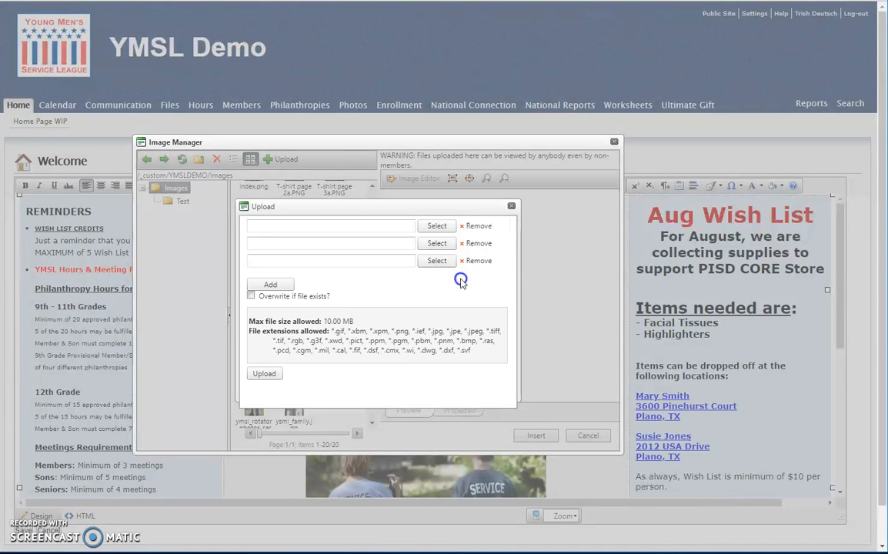
Upload tissues.png and highlighters.jpg from the Downloads folder to the Images folder, preview tissues.png and close the Image Manager
left_click(437, 230)
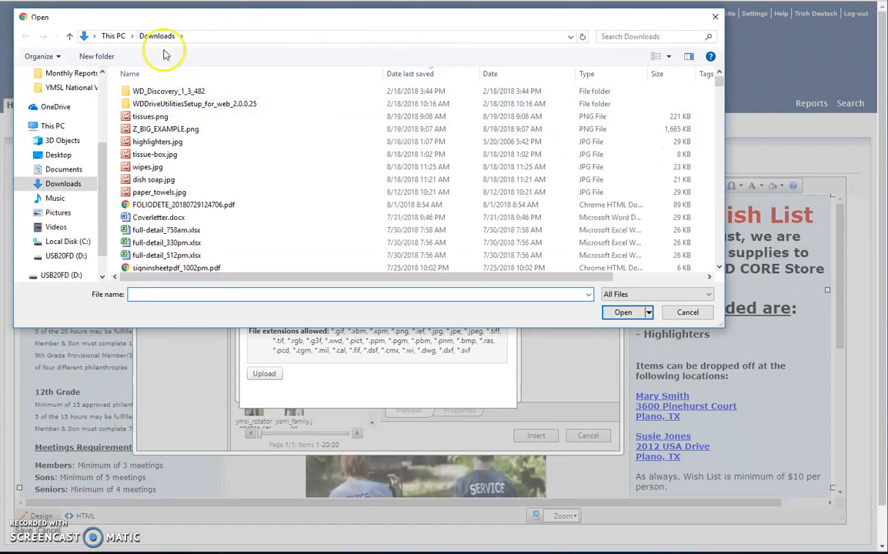
left_click(153, 117)
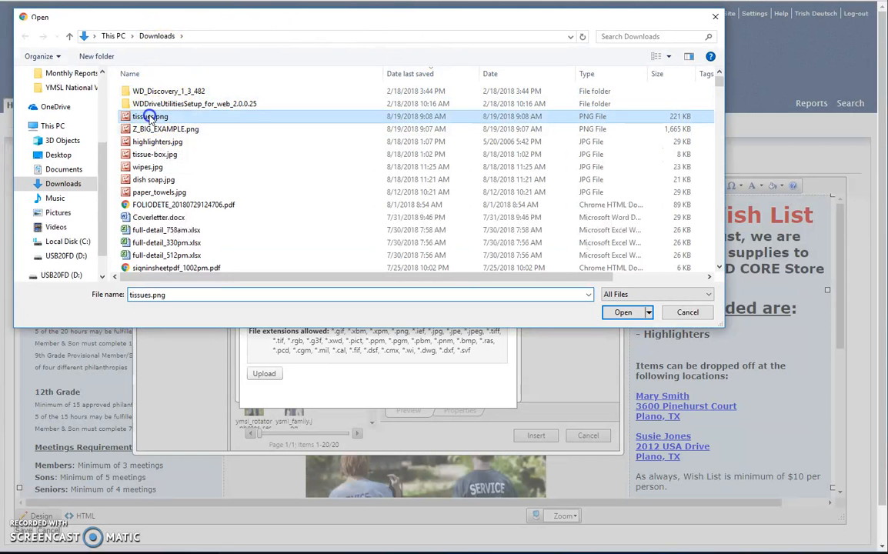
left_click(623, 312)
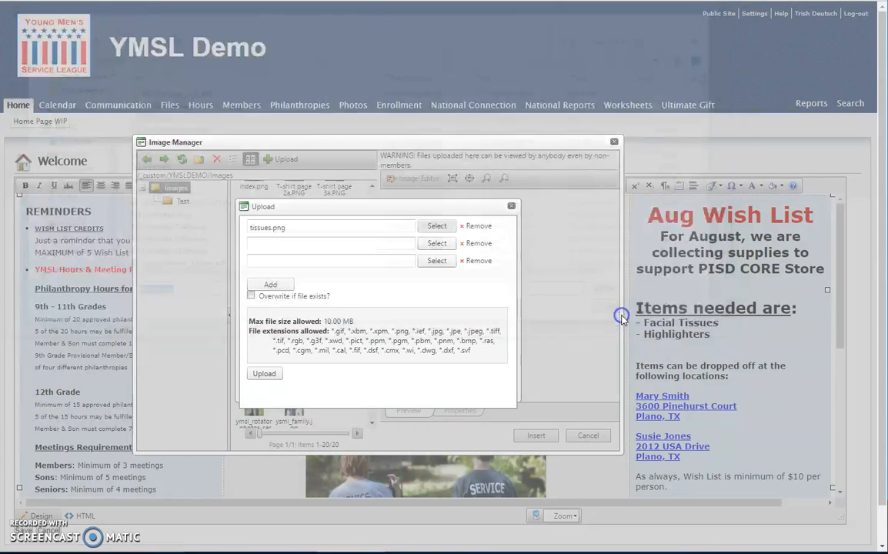
left_click(440, 243)
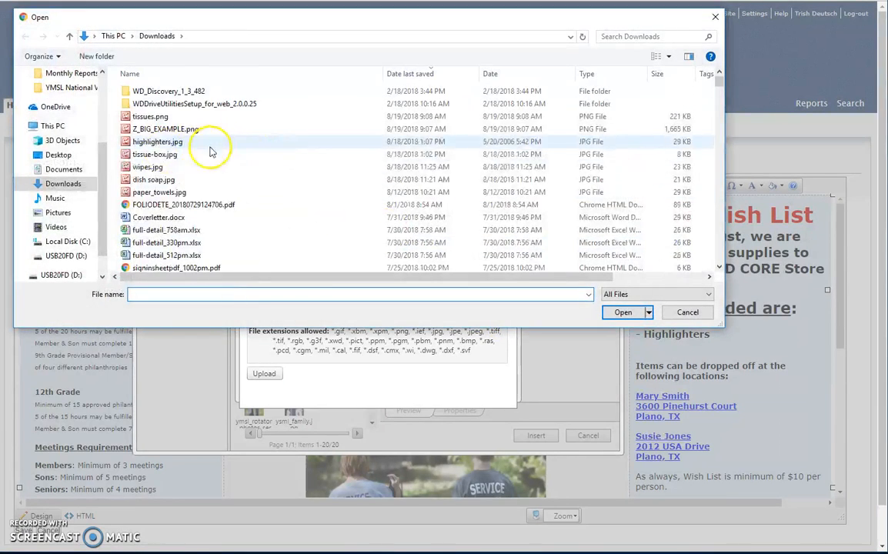
left_click(162, 142)
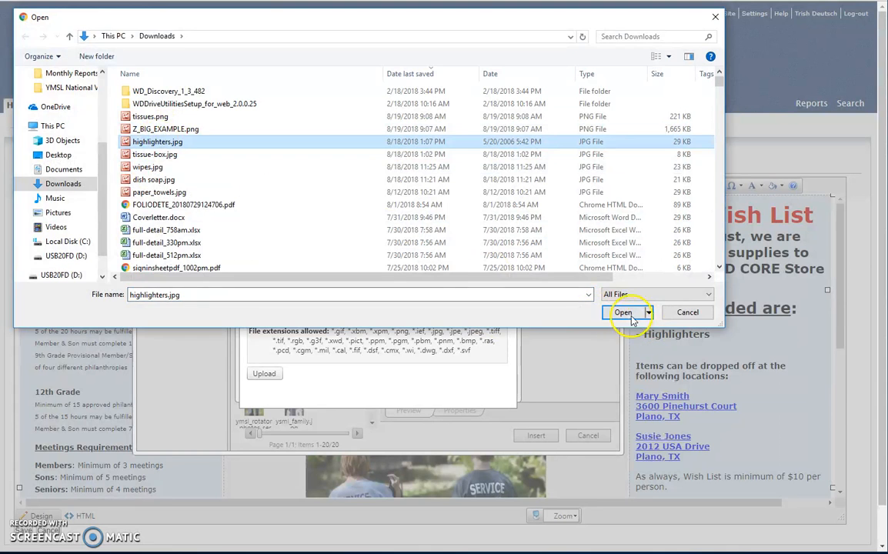
left_click(623, 313)
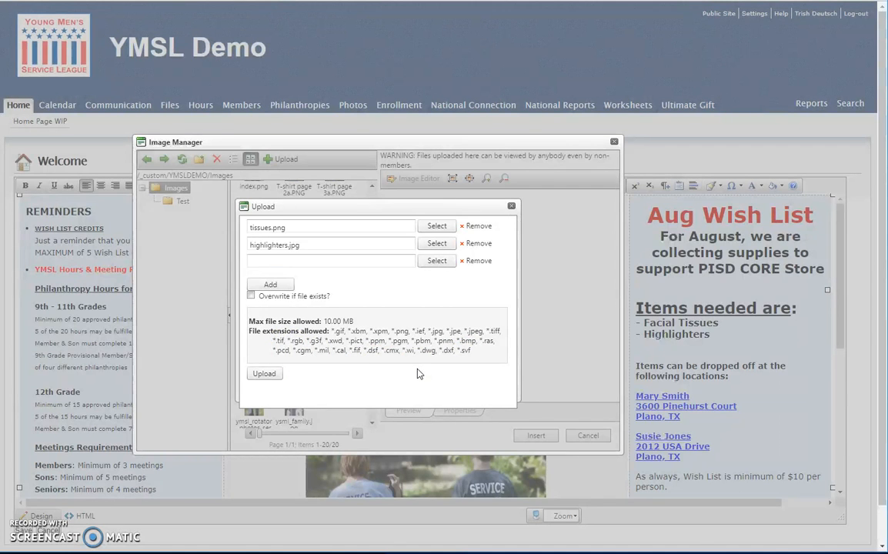
left_click(271, 378)
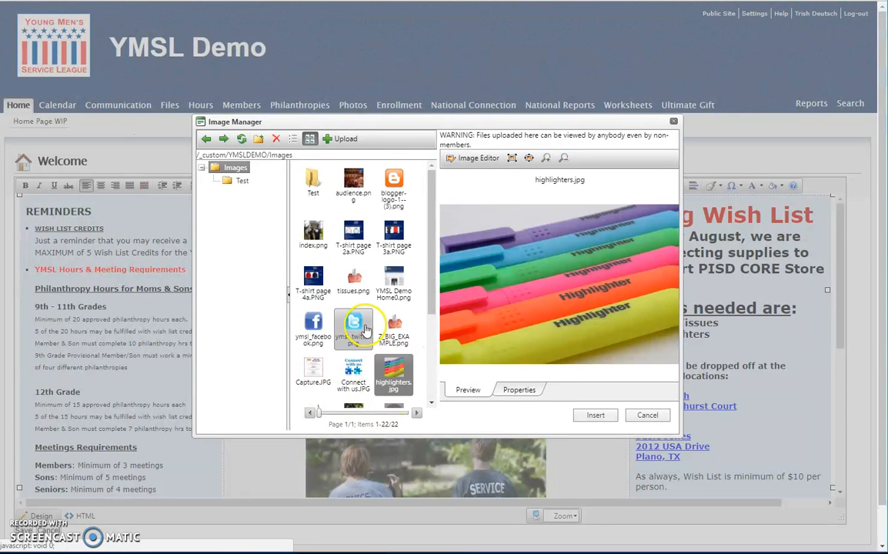
left_click(354, 283)
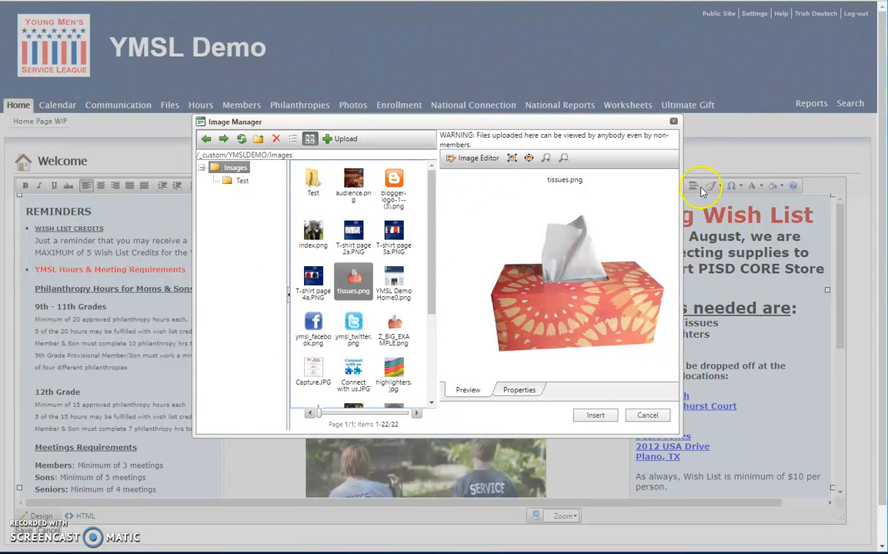
left_click(675, 123)
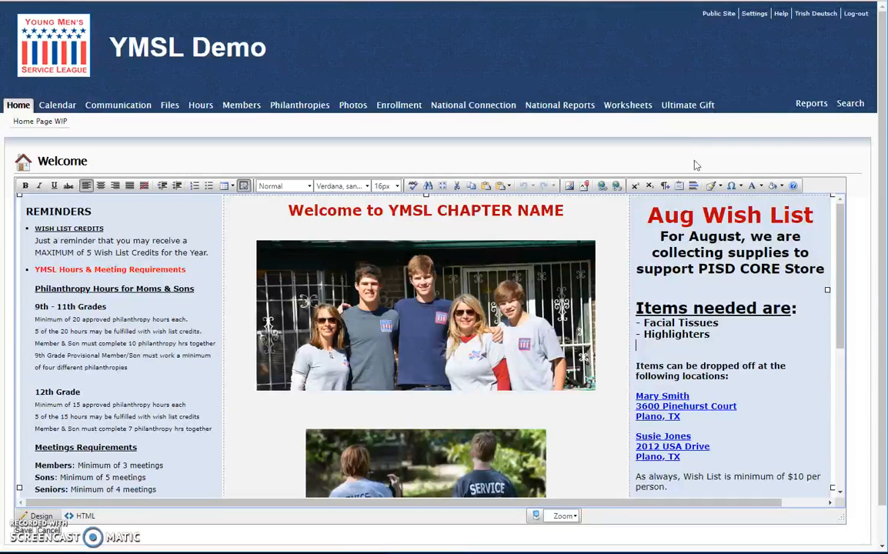
Insert the image highlighters.jpg on the empty line below the Highlighters item in the Aug Wish List
left_click(636, 346)
left_click(570, 186)
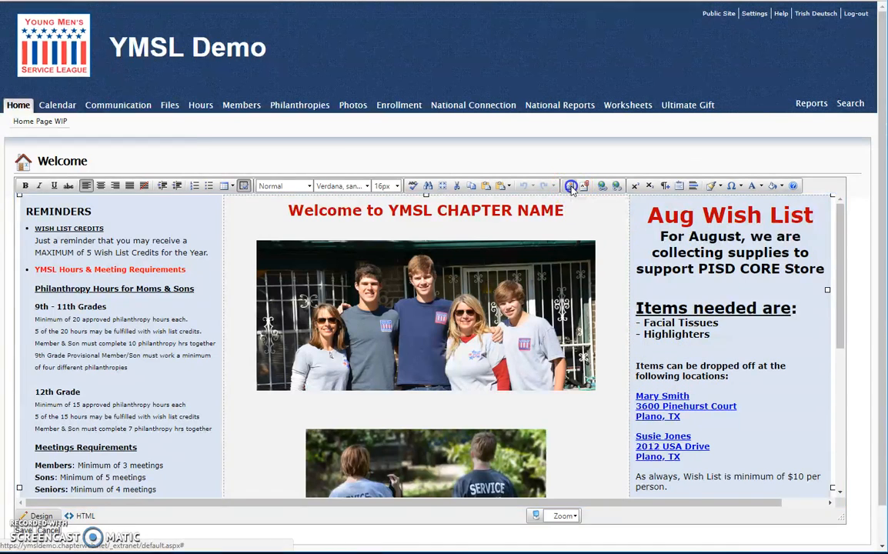
left_click(393, 375)
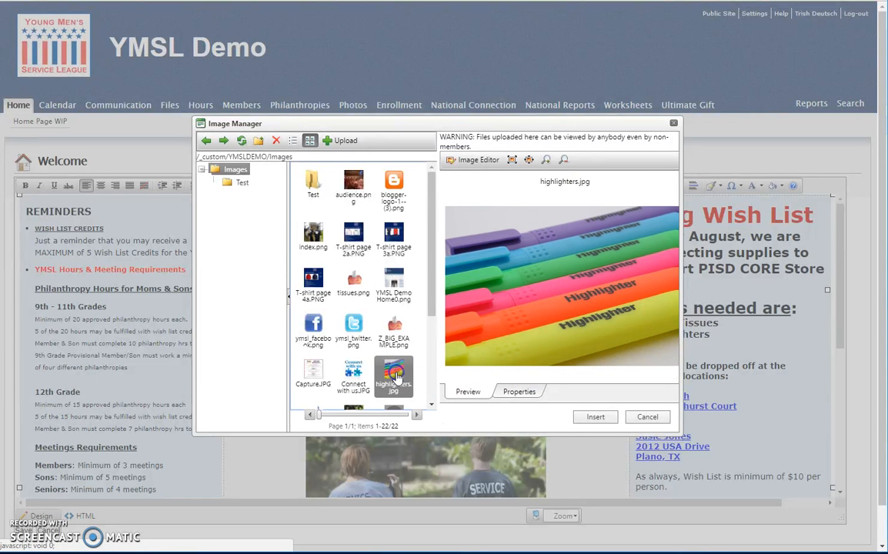
left_click(593, 419)
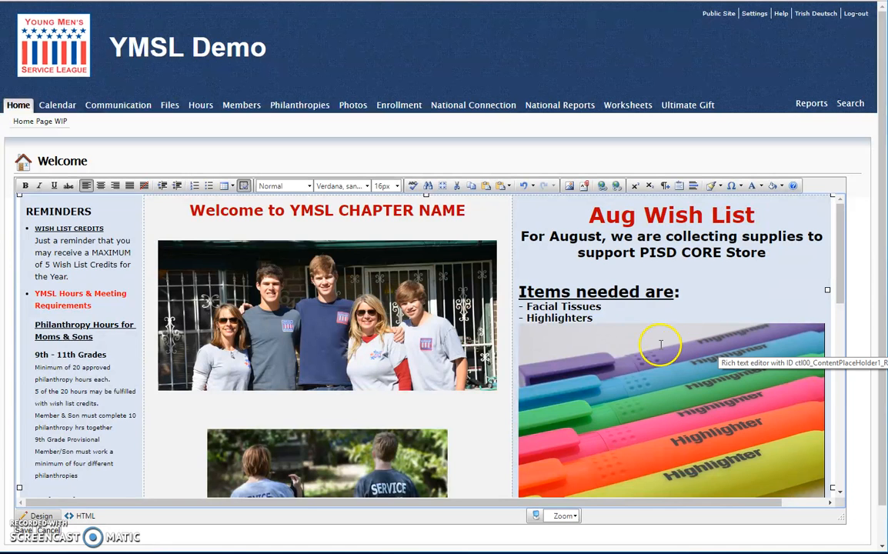
Resize the highlighters image in its properties to a height of 100 px with width and height linked
left_click(597, 397)
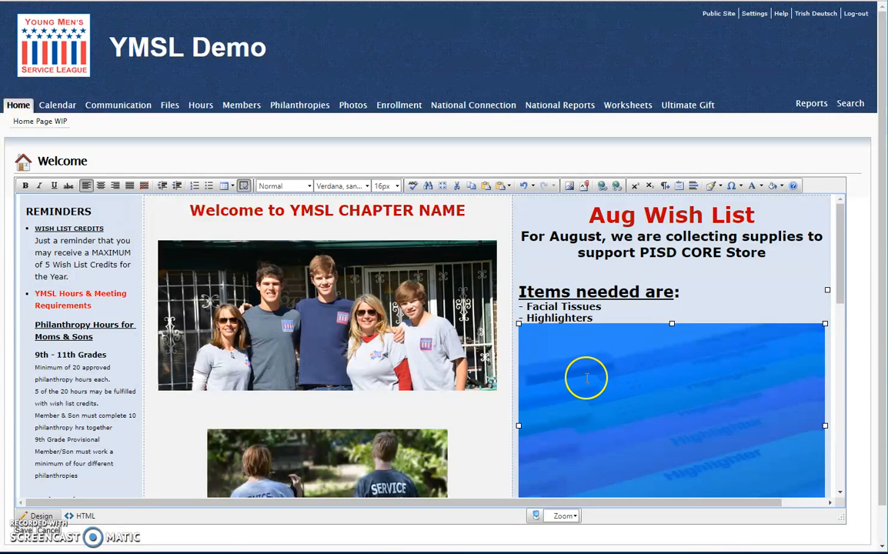
right_click(591, 377)
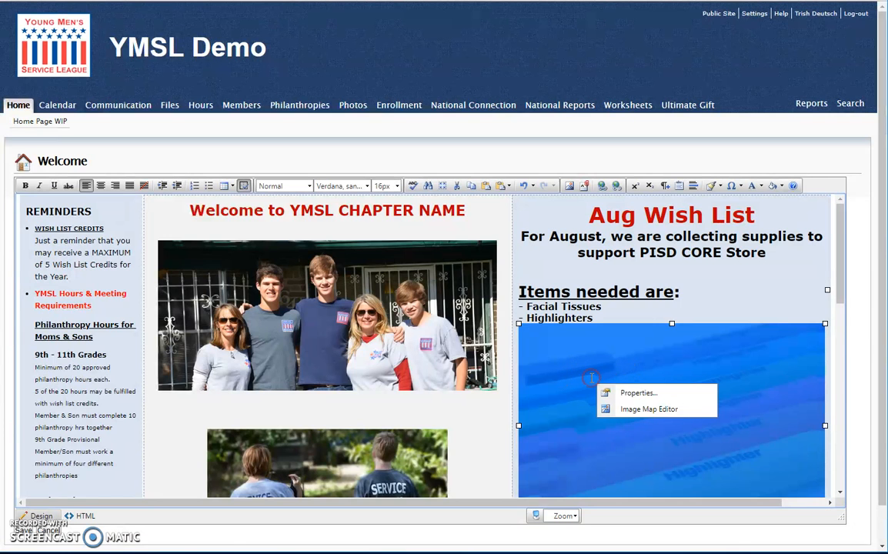
left_click(638, 394)
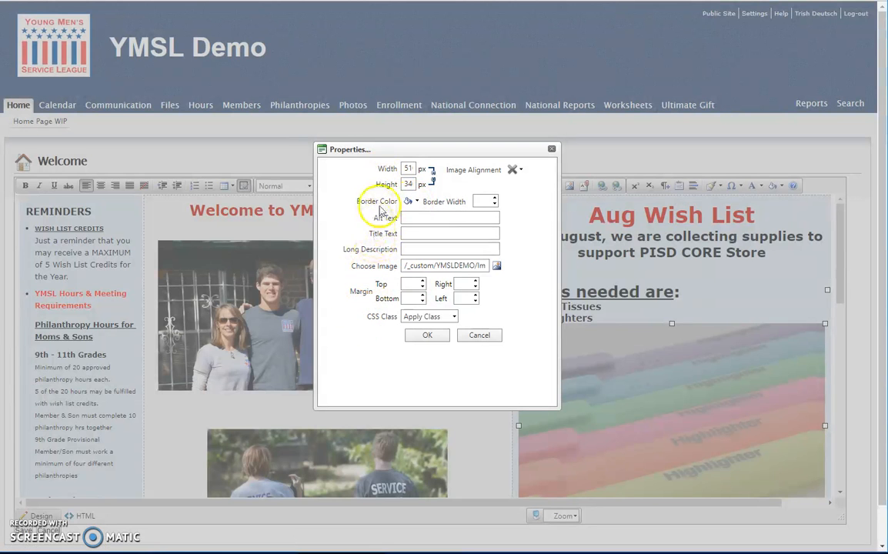
left_click(445, 187)
left_click(434, 178)
left_click(439, 190)
left_click(433, 178)
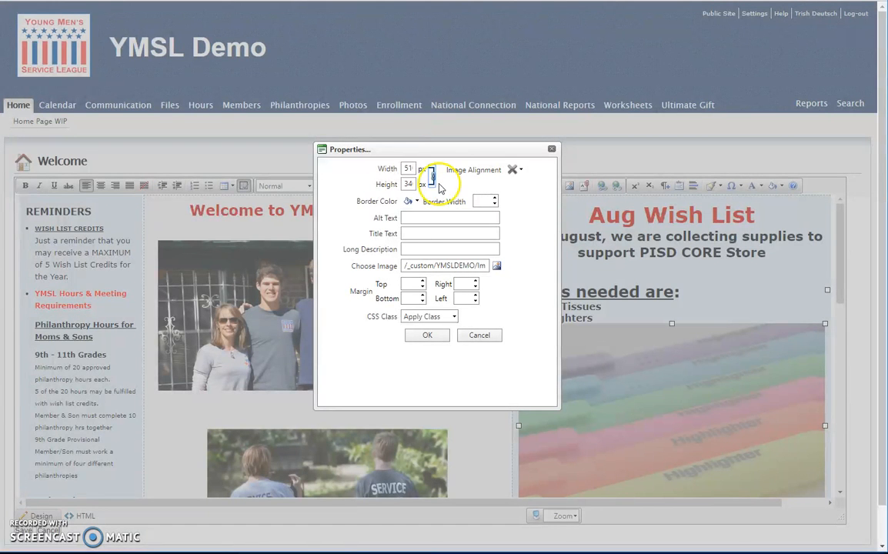
left_click(406, 184)
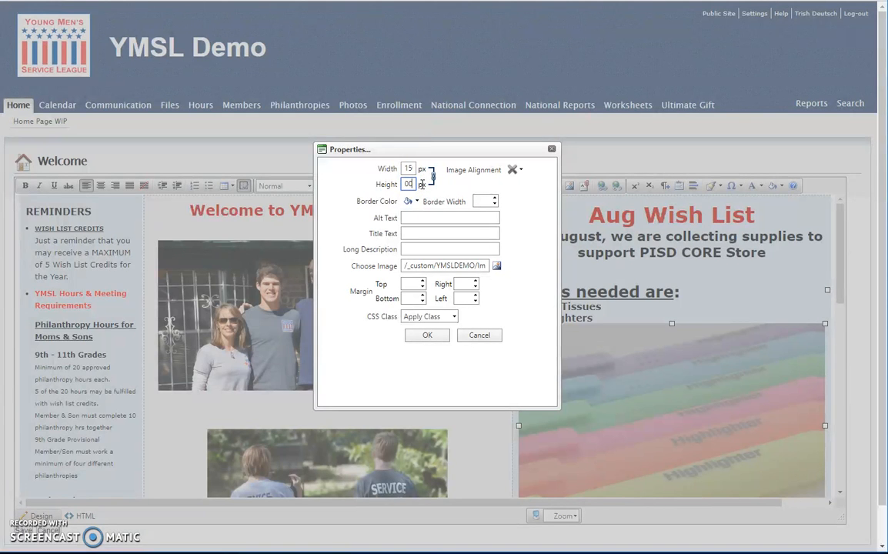
left_click(442, 341)
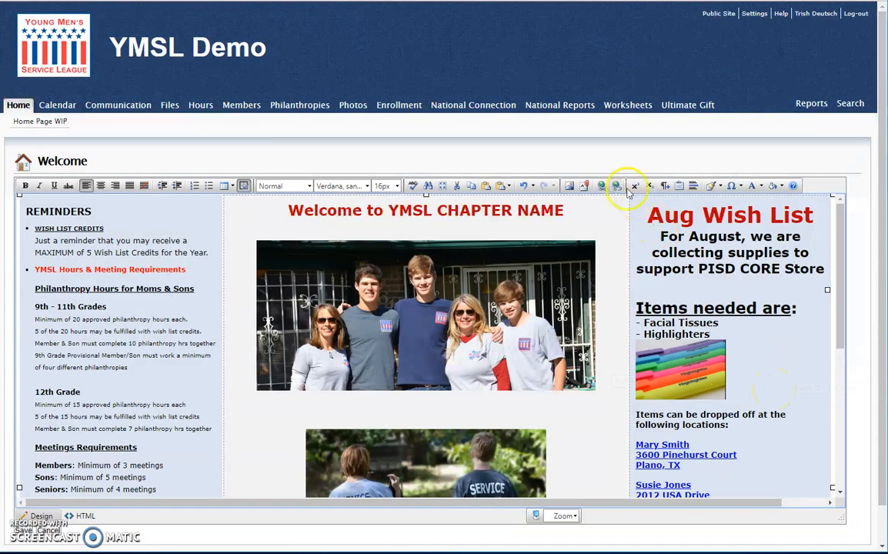
Insert the image tissues.png after the highlighters image in the Aug Wish List
left_click(569, 186)
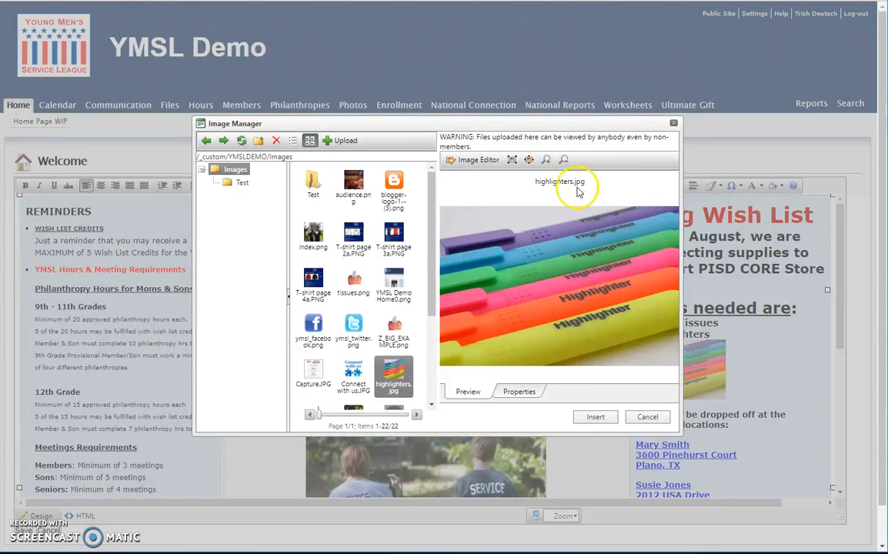
left_click(351, 281)
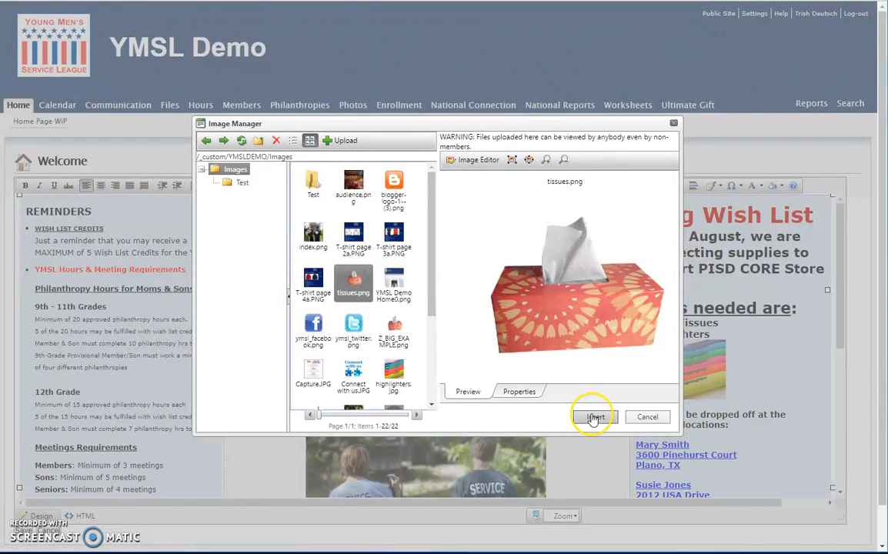
left_click(585, 421)
Delete the oversized tissues image from the Aug Wish List column
scroll(720, 358, "down", 2)
scroll(719, 358, "down", 1)
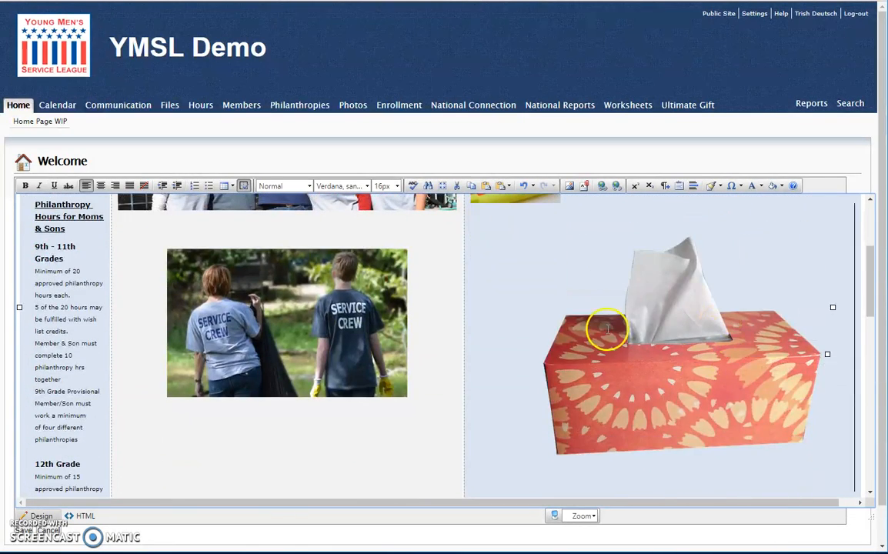
left_click(605, 323)
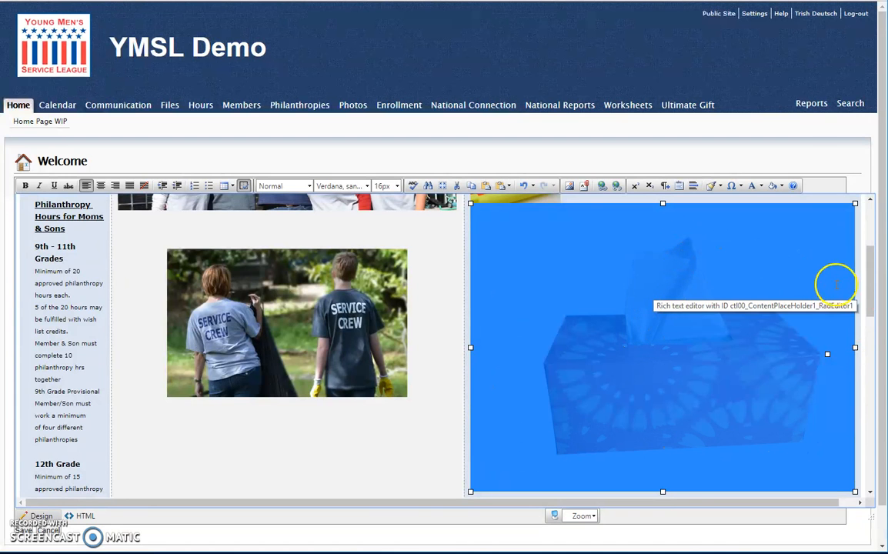
left_click(856, 306)
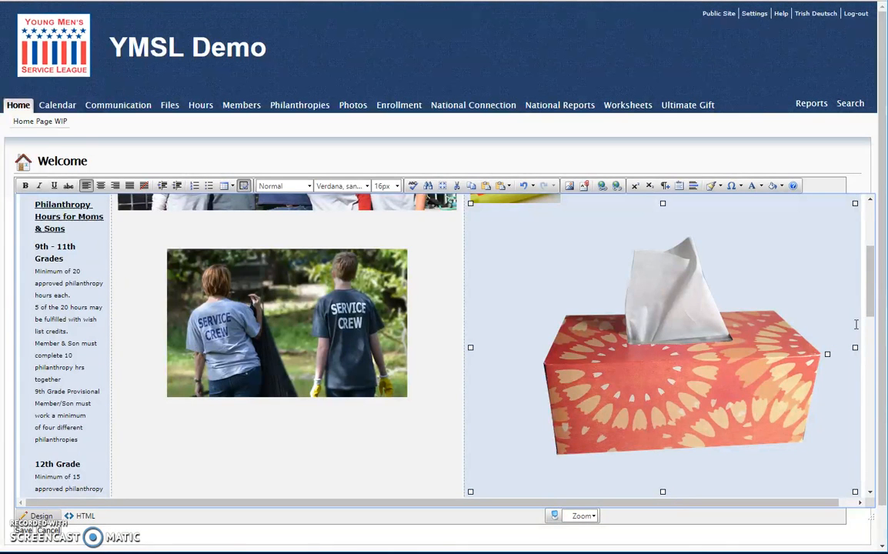
key("BackSpace")
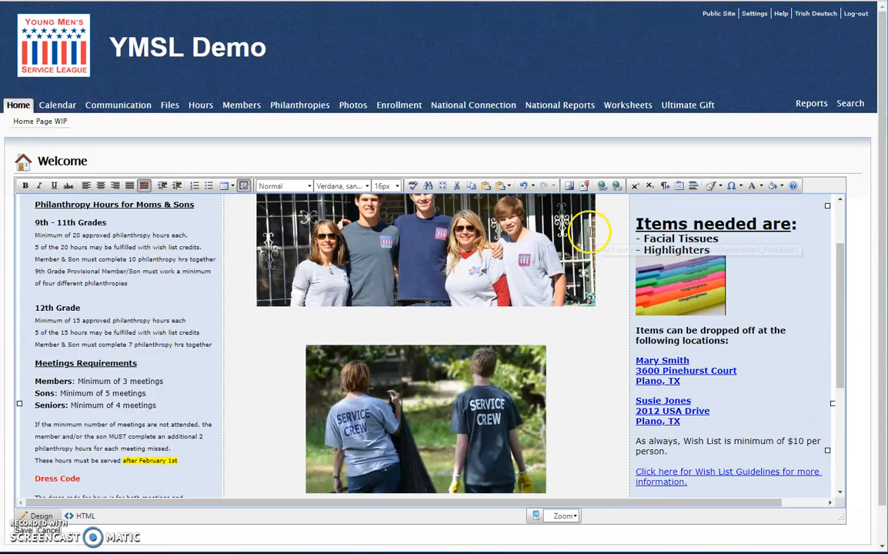
Open tissues.png from the image library in the Image Editor and zoom the view to 75%
left_click(569, 185)
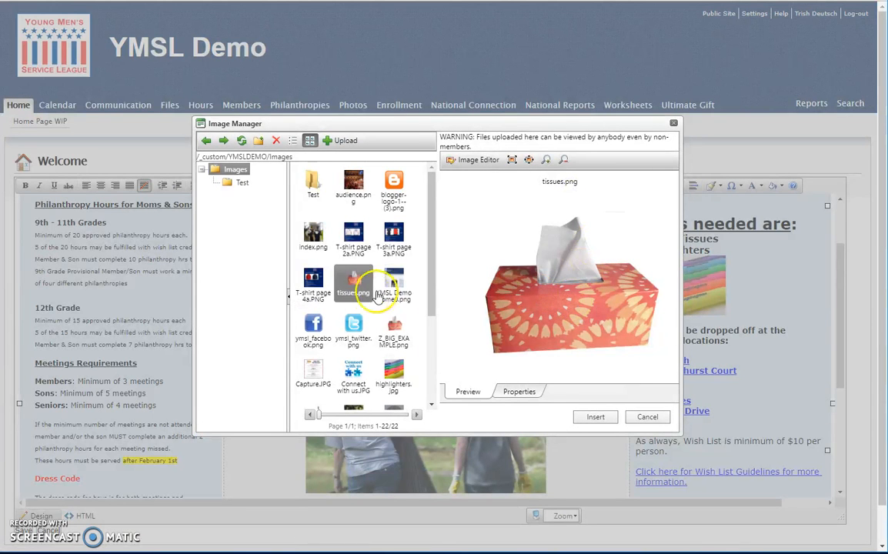
left_click(474, 165)
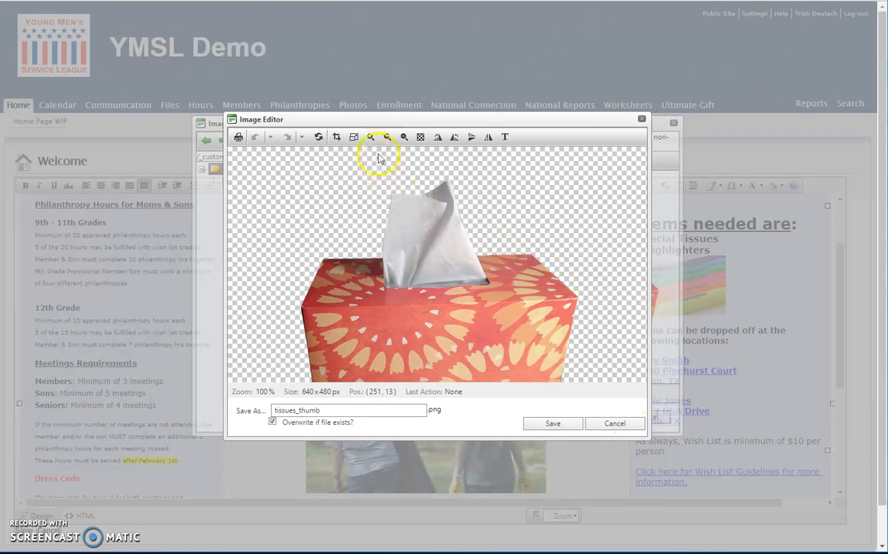
left_click(404, 138)
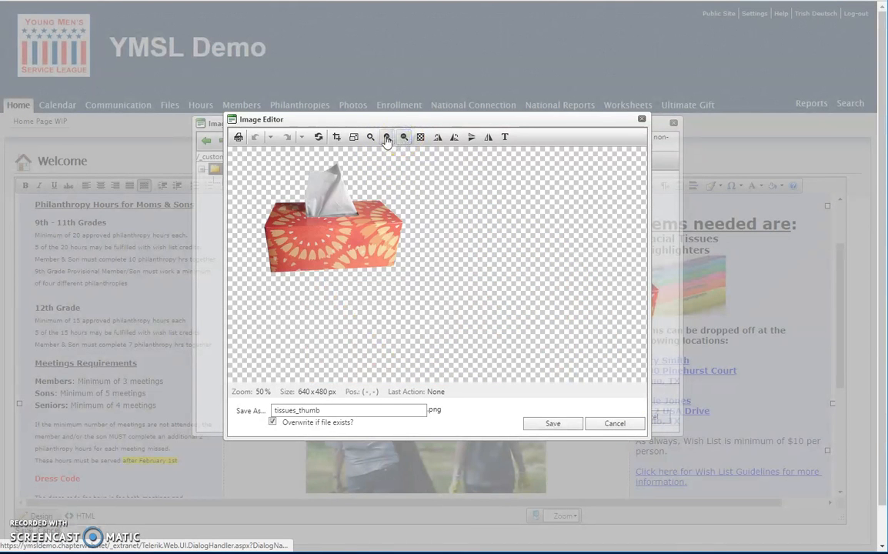
left_click(387, 138)
left_click(370, 137)
mouse_move(273, 217)
left_mouse_down()
mouse_move(277, 223)
mouse_move(264, 222)
left_mouse_up()
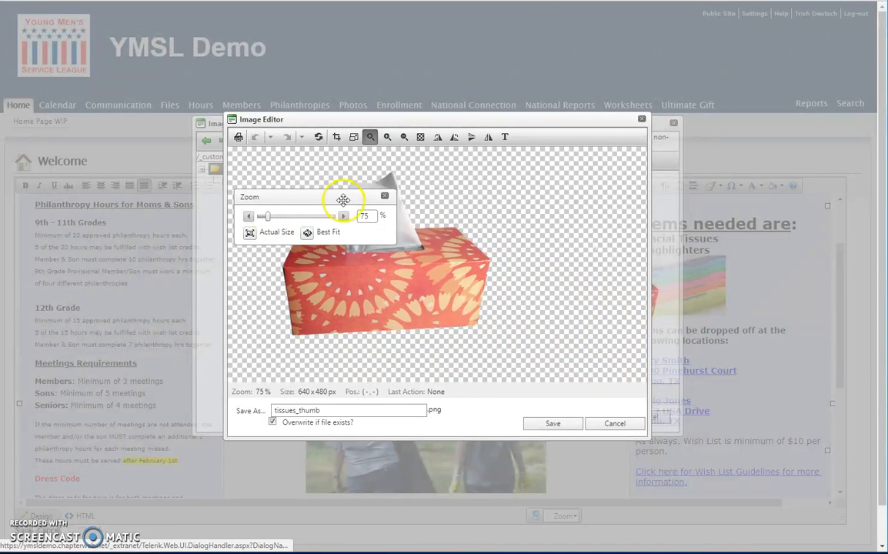
left_click(385, 196)
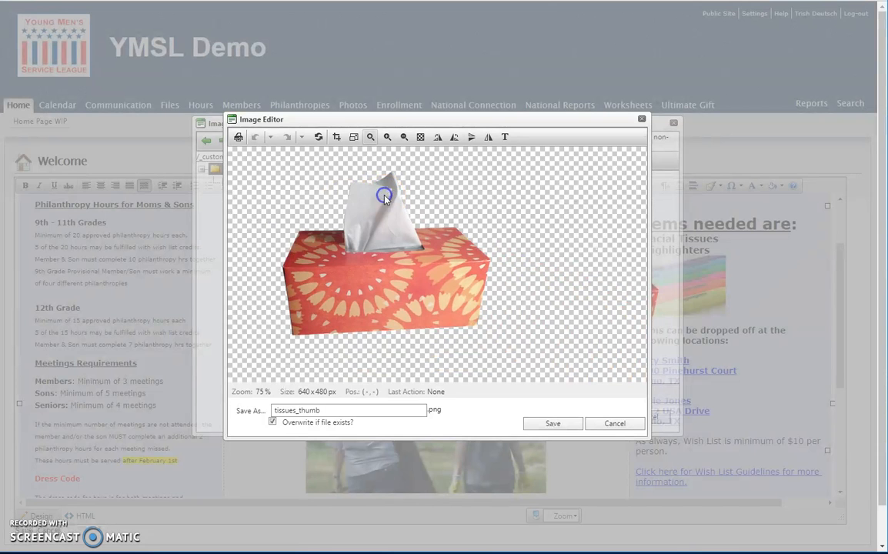
Start cropping the tissues image, enlarge the crop area to about 339 by 339 px over the box, and unlock its proportions
left_click(337, 141)
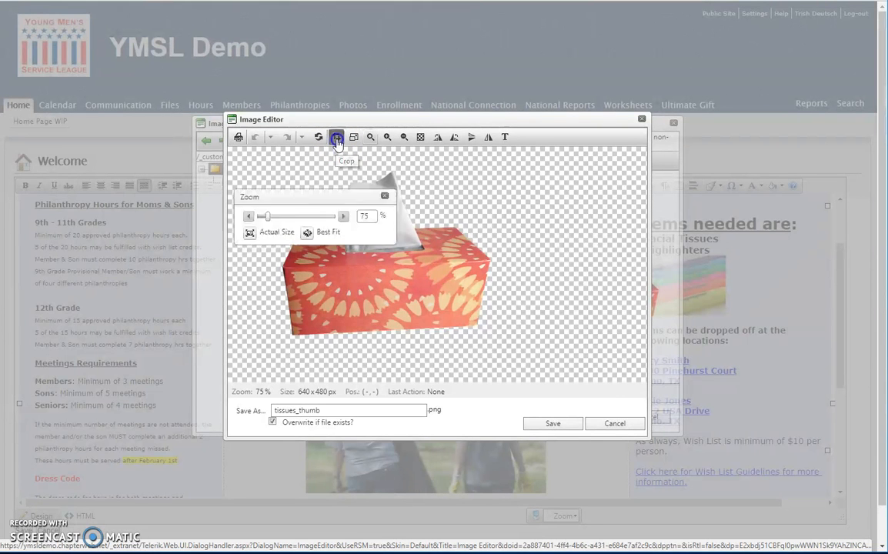
left_click_drag(255, 159, 451, 203)
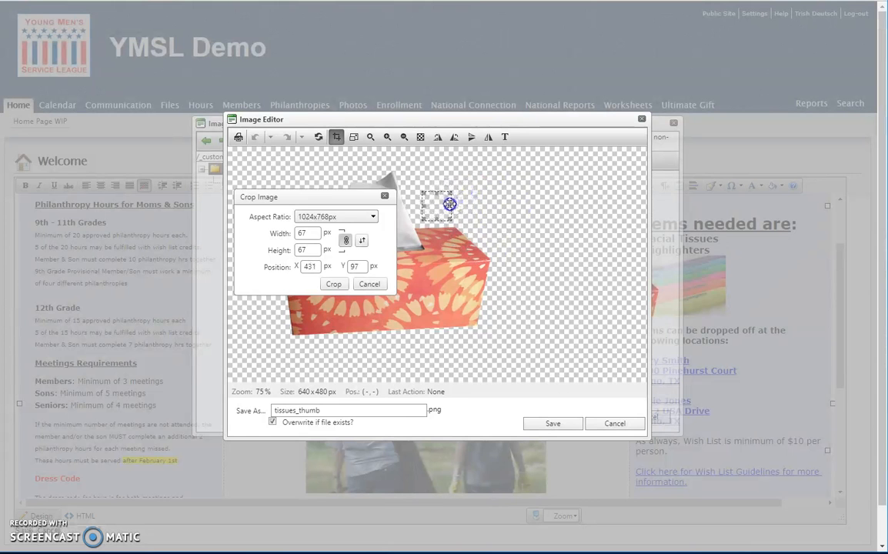
left_click_drag(304, 198, 554, 159)
left_click_drag(440, 196, 305, 245)
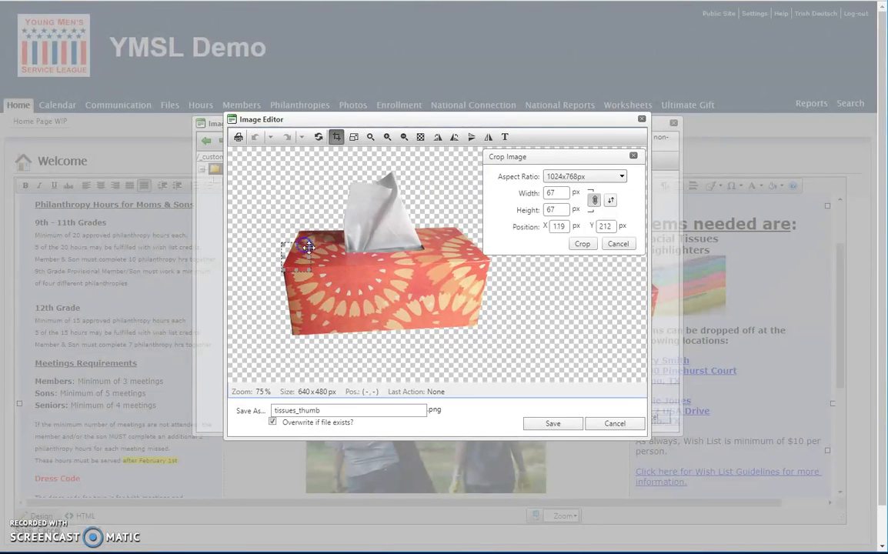
left_click_drag(308, 259, 416, 288)
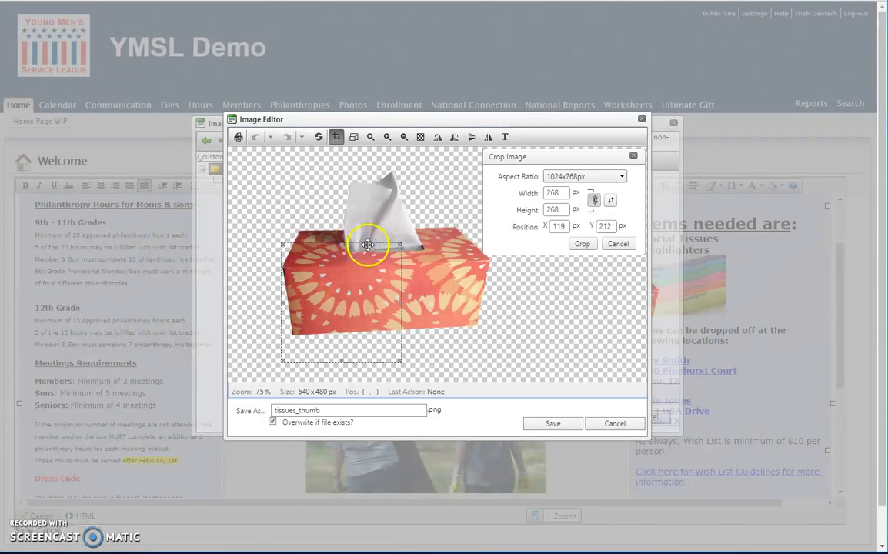
left_click_drag(339, 243, 331, 217)
left_click_drag(404, 217, 437, 214)
left_click(594, 200)
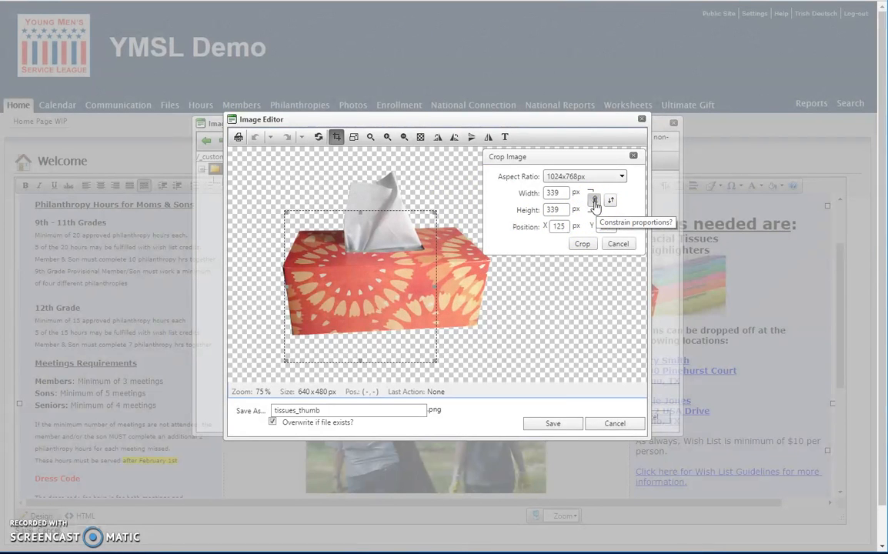
left_click(567, 244)
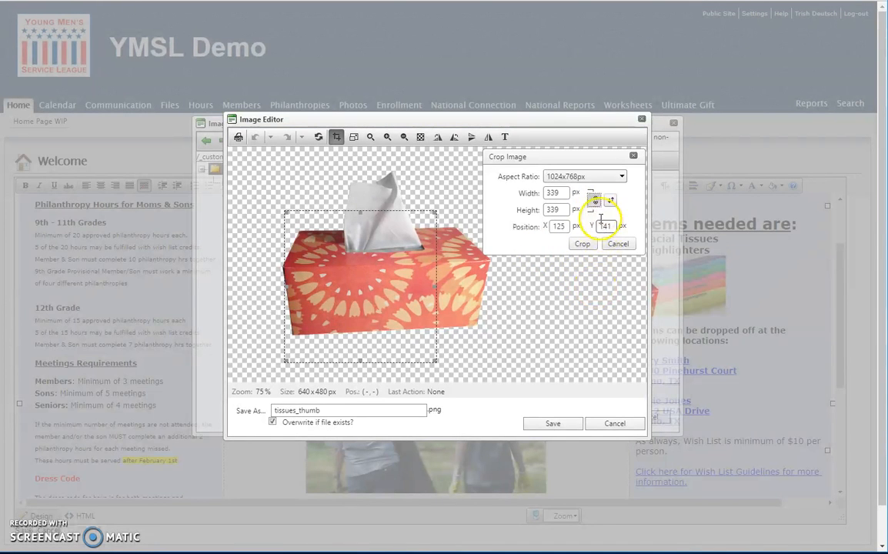
Fit the crop area around the whole tissue box at about 467 by 368 px and crop the image
left_click_drag(436, 286, 488, 289)
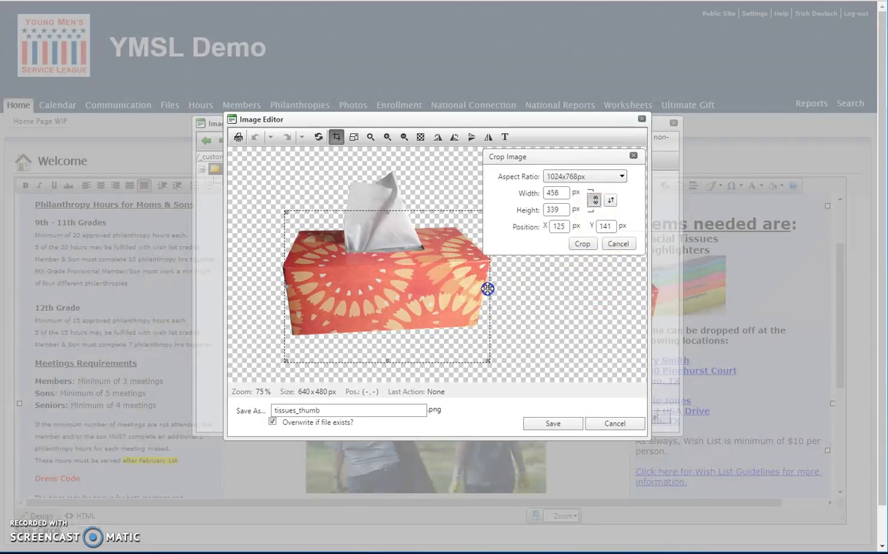
left_click_drag(387, 210, 383, 171)
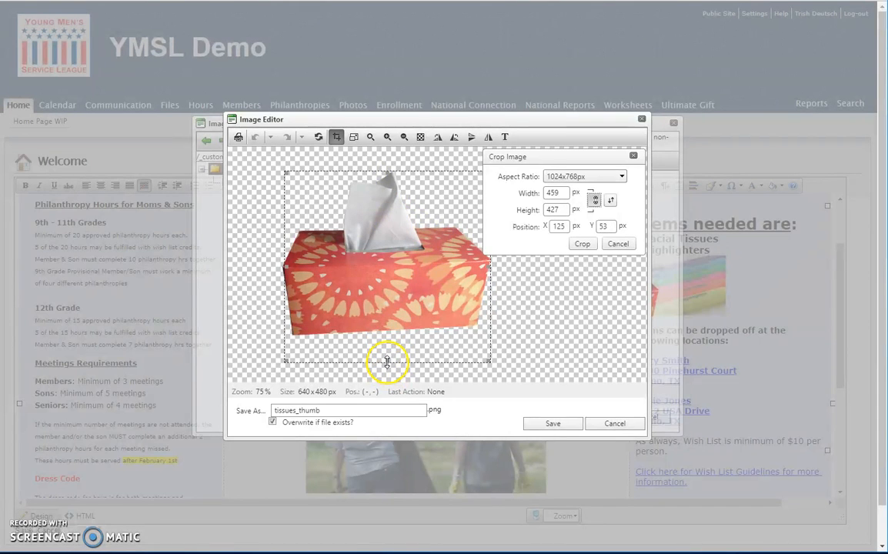
left_click_drag(387, 362, 390, 334)
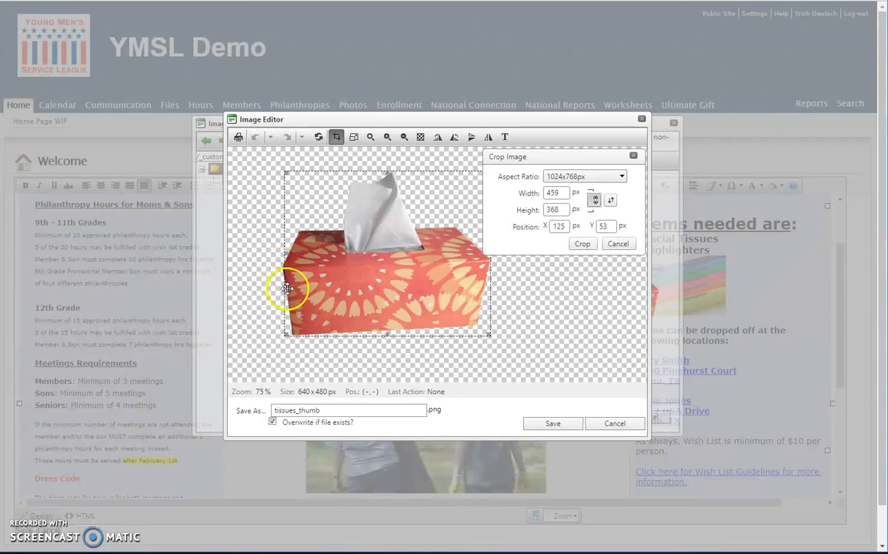
left_click_drag(286, 255, 283, 254)
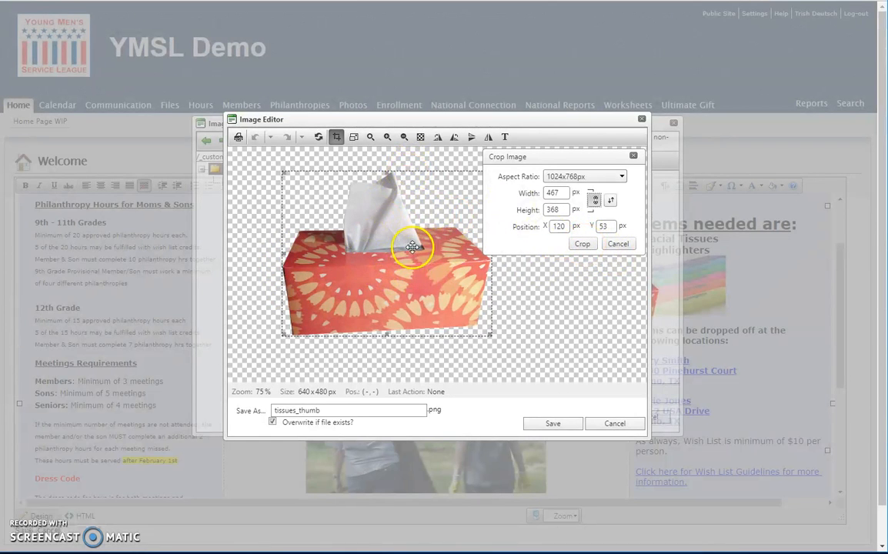
left_click(582, 244)
left_click(633, 156)
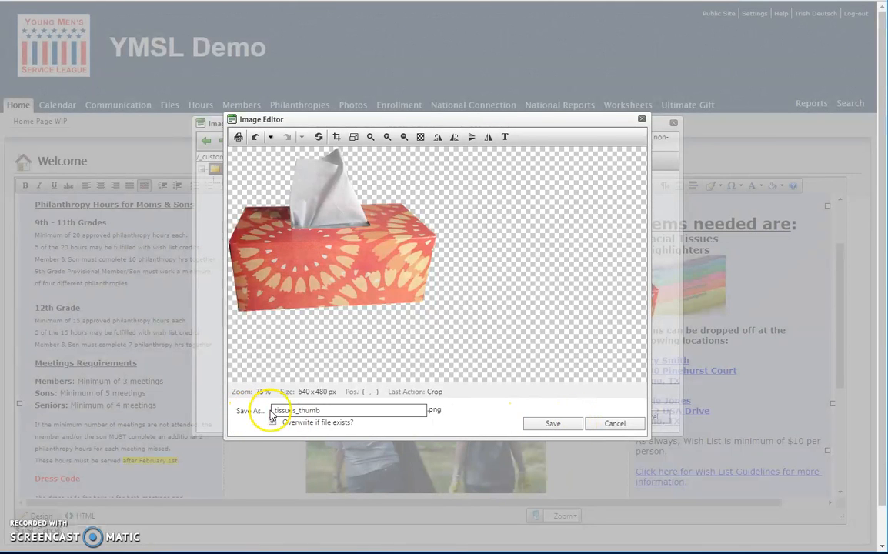
Save the cropped image as tissues_v2 in PNG format
left_click_drag(298, 410, 335, 410)
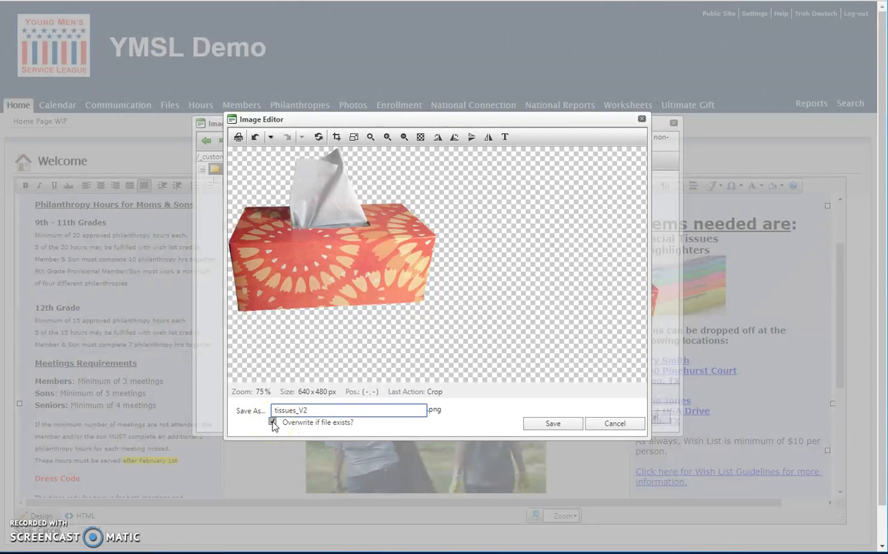
left_click(296, 411)
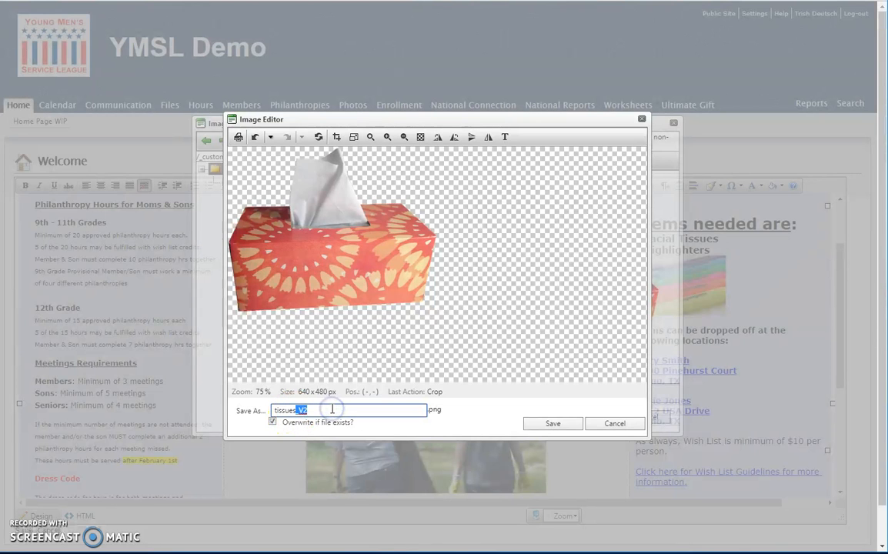
left_click(326, 422)
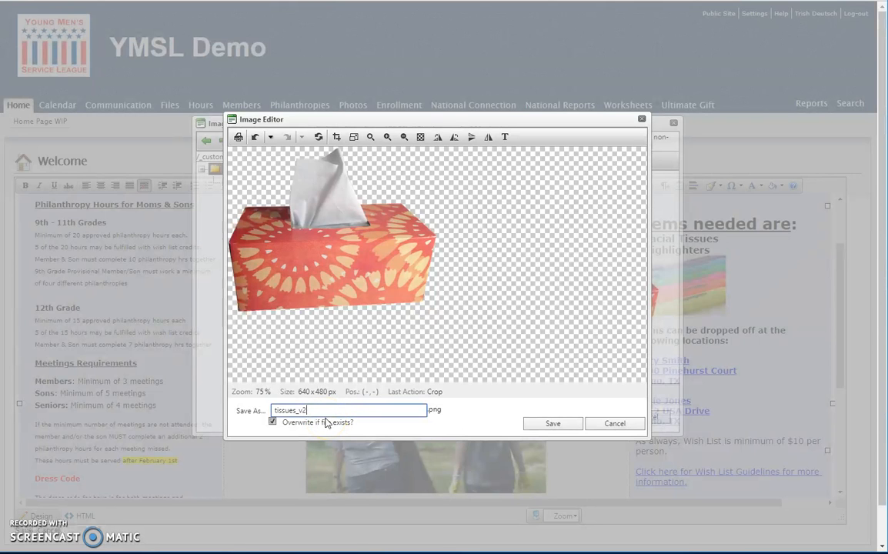
left_click(559, 425)
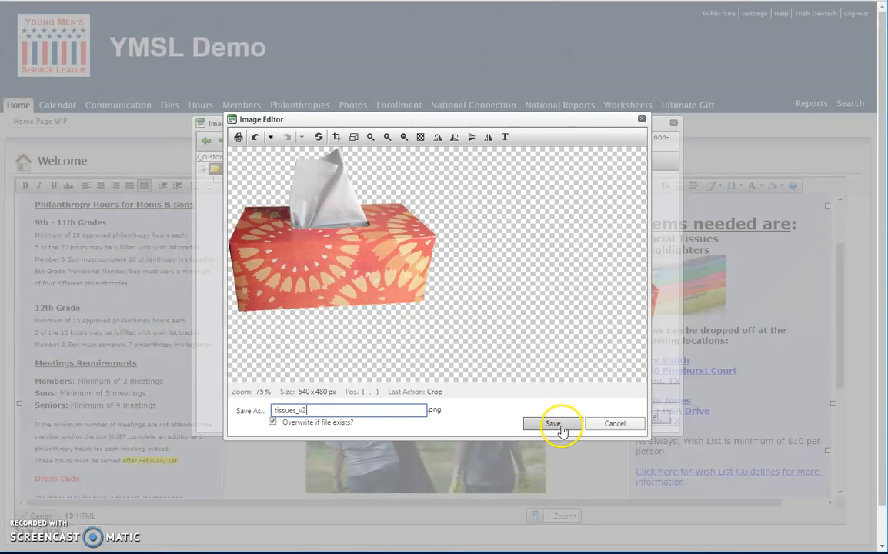
left_click(566, 427)
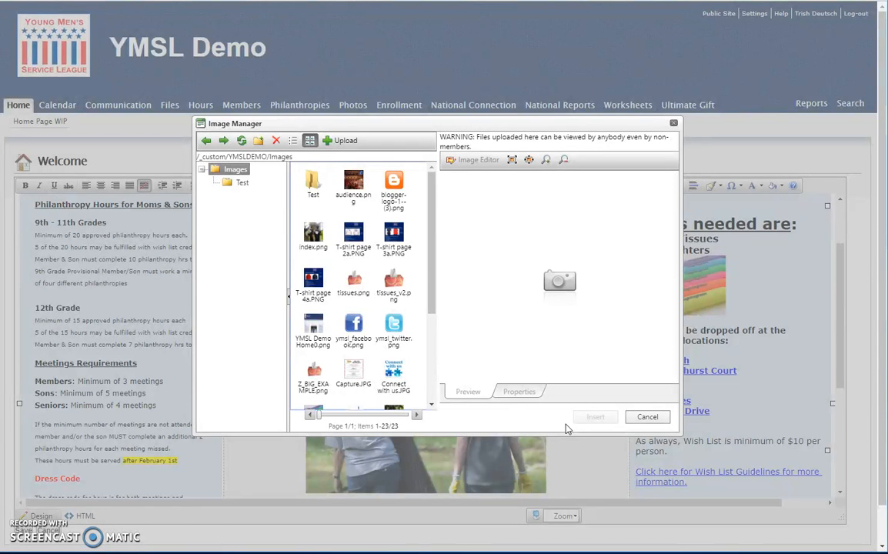
left_click(741, 294)
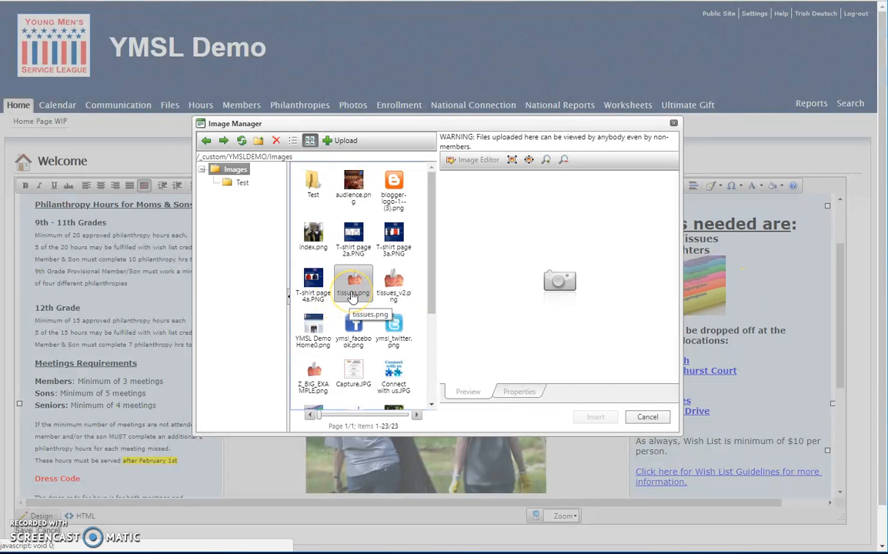
Insert the image tissues_v2.png after the highlighters image in the Aug Wish List
left_click(353, 292)
left_click(393, 286)
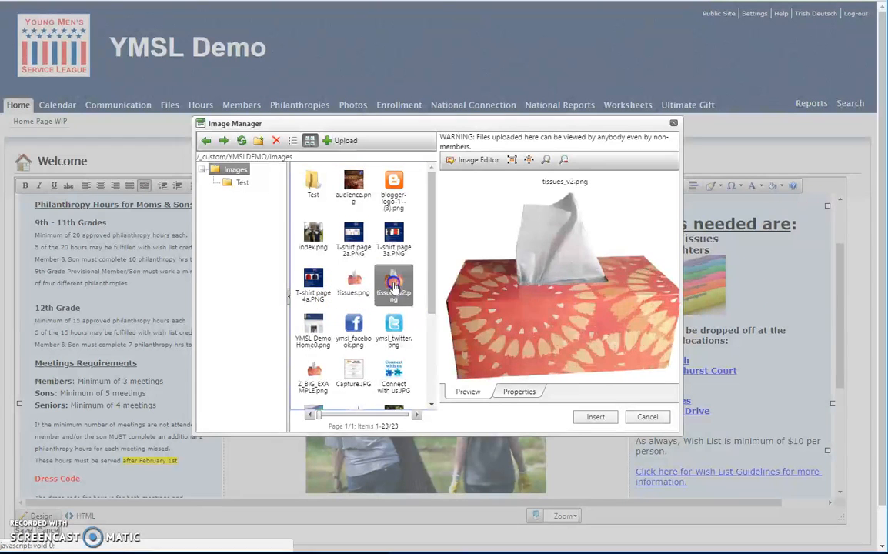
left_click(596, 418)
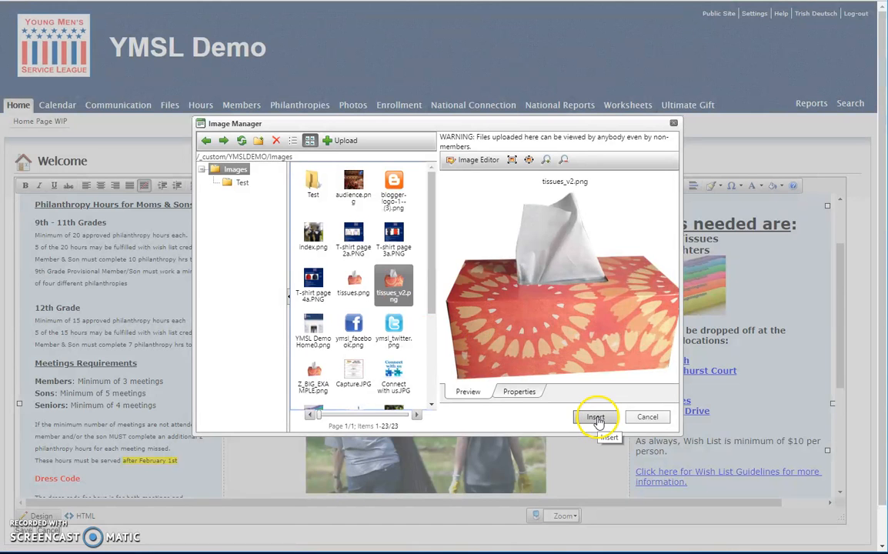
left_click(358, 286)
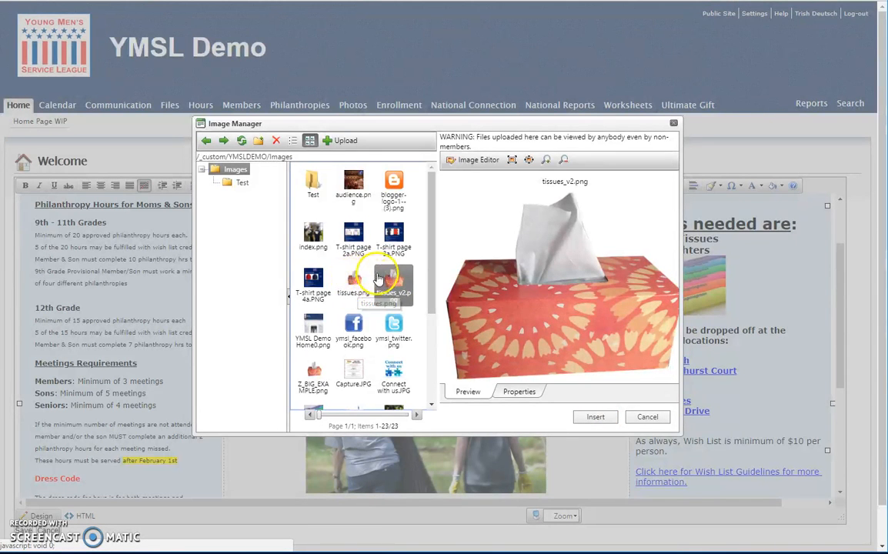
left_click(589, 418)
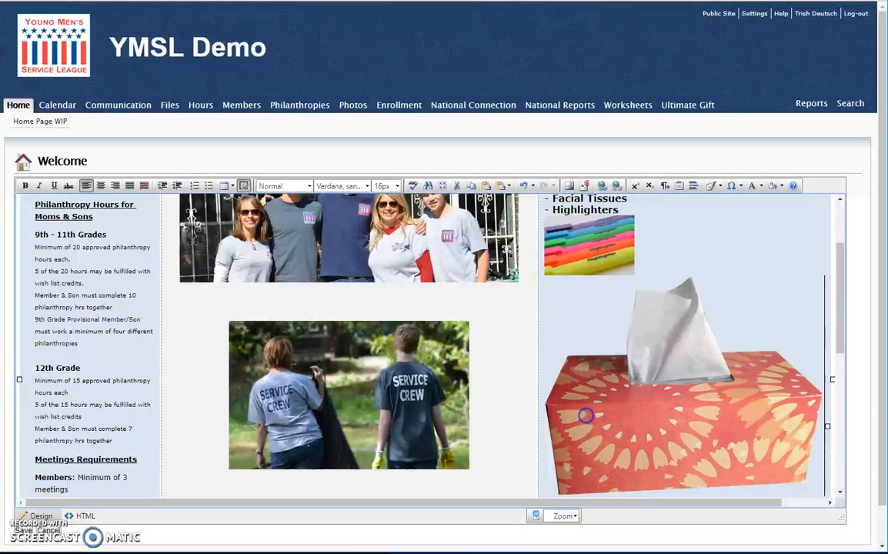
Resize the inserted tissues image in its properties to a height of 100 px with width and height linked
left_click(679, 352)
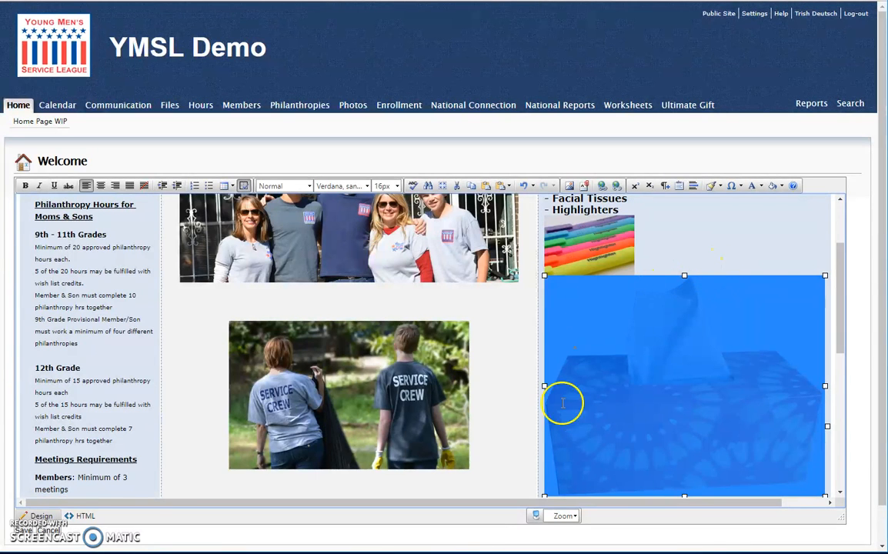
right_click(613, 329)
left_click(639, 336)
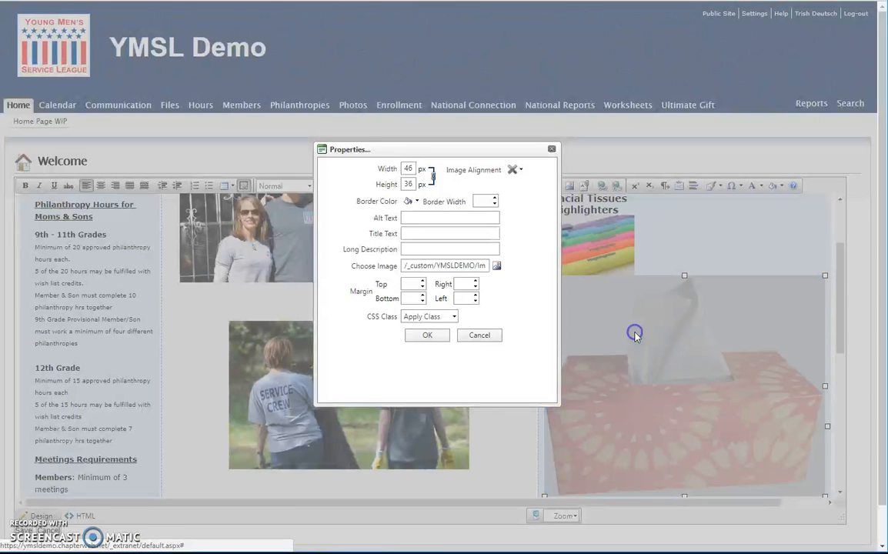
double_click(413, 185)
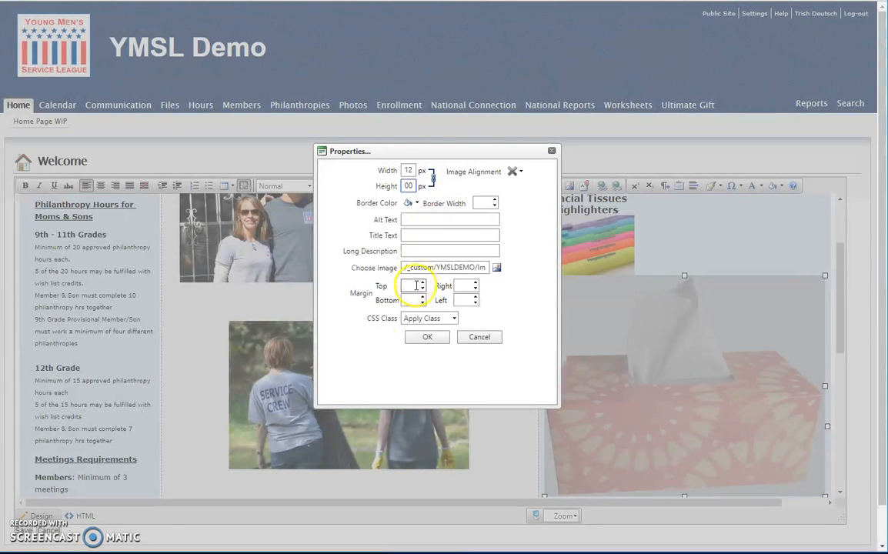
left_click(425, 337)
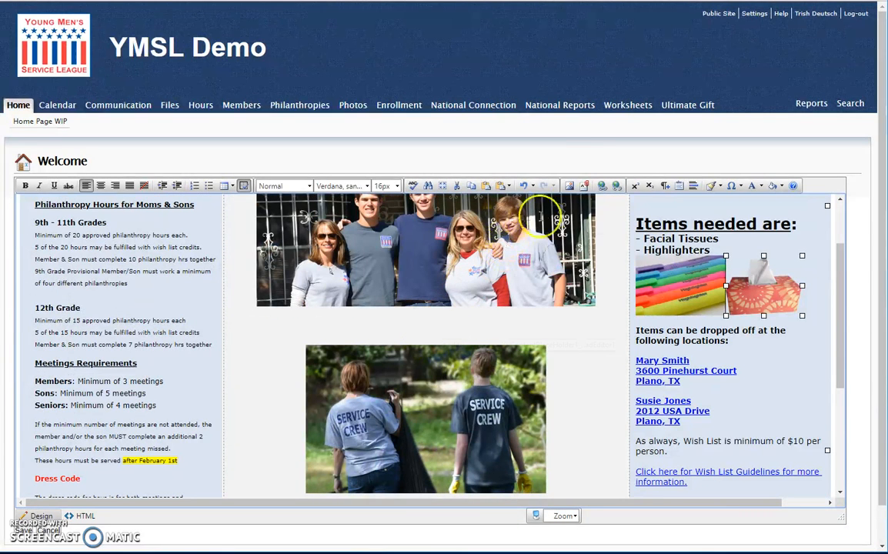
Reopen the image library and open the original tissues.png in the Image Editor
left_click(569, 185)
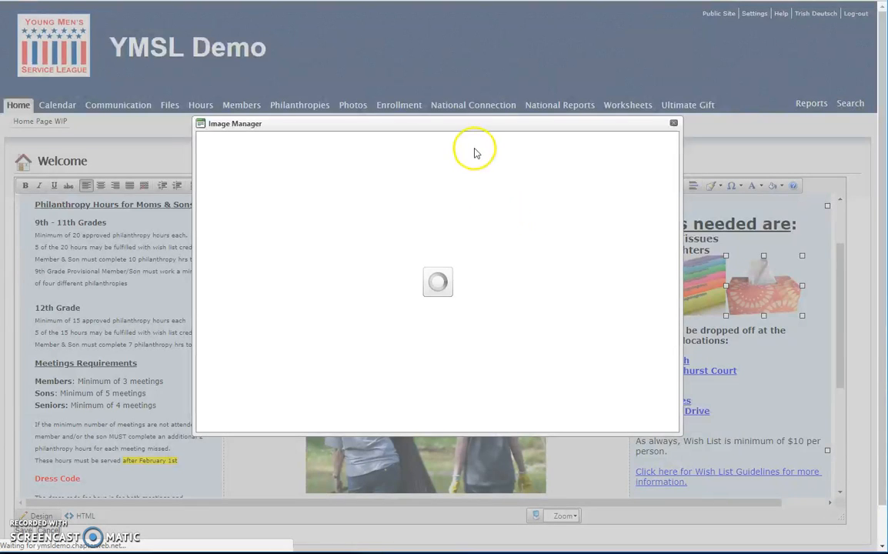
left_click_drag(423, 123, 304, 158)
left_click(234, 315)
left_click(174, 176)
left_click(354, 195)
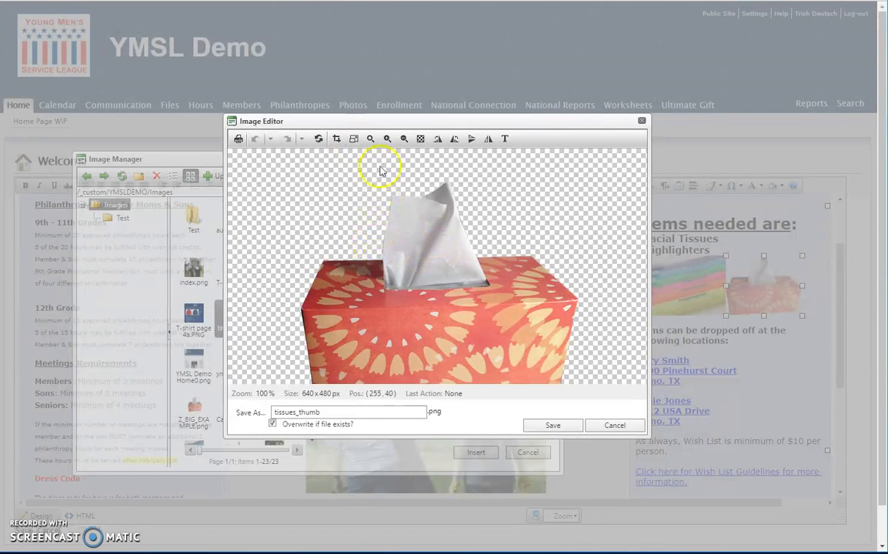
left_click(353, 139)
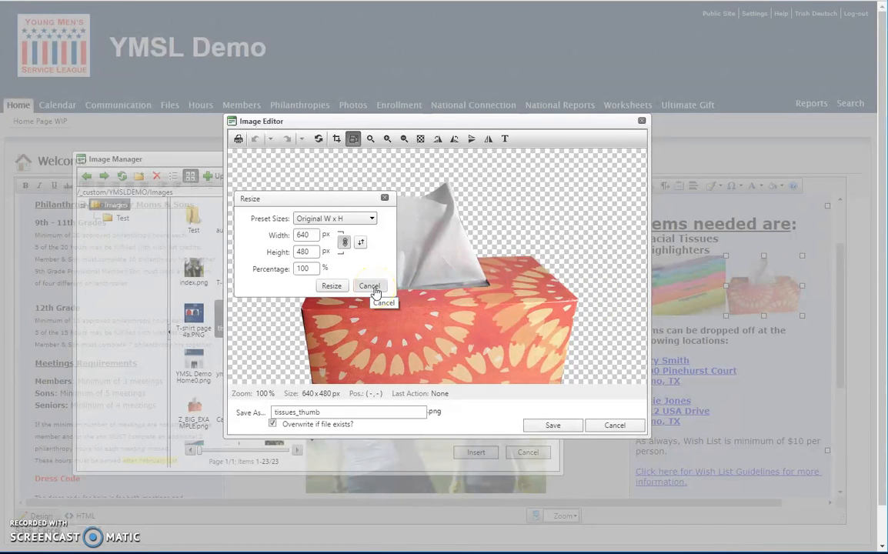
left_click_drag(298, 412, 328, 413)
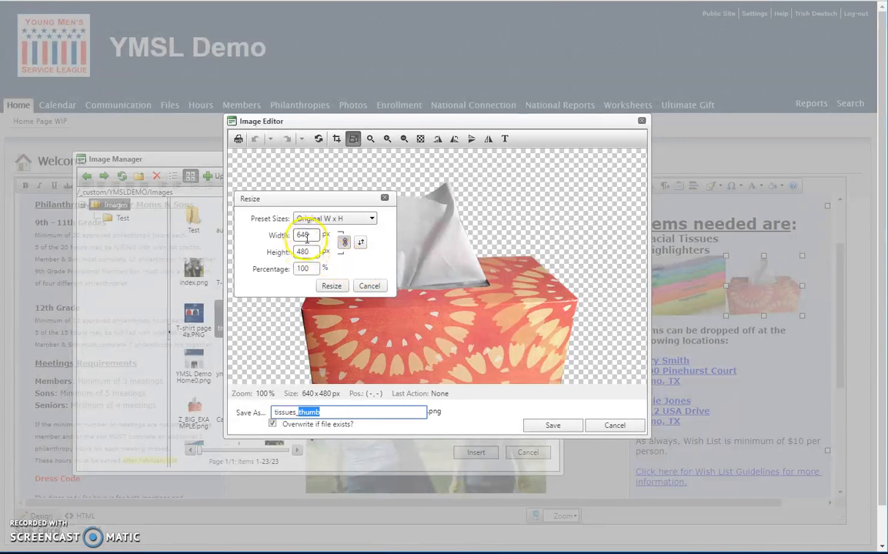
left_click_drag(297, 252, 323, 254)
type("100")
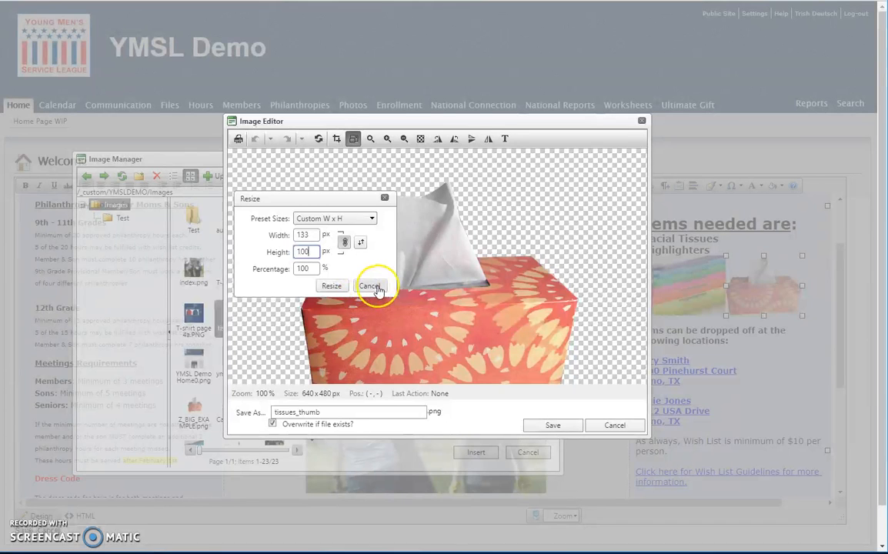
left_click(385, 198)
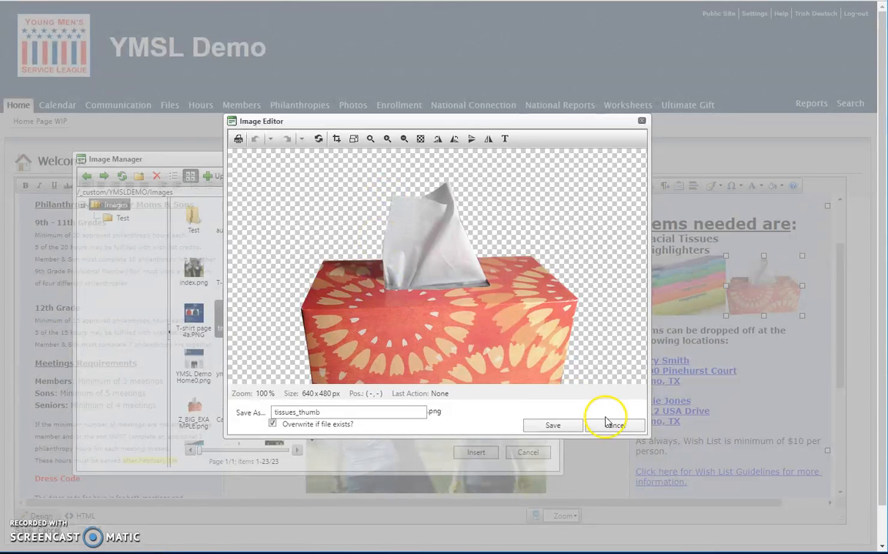
left_click(616, 426)
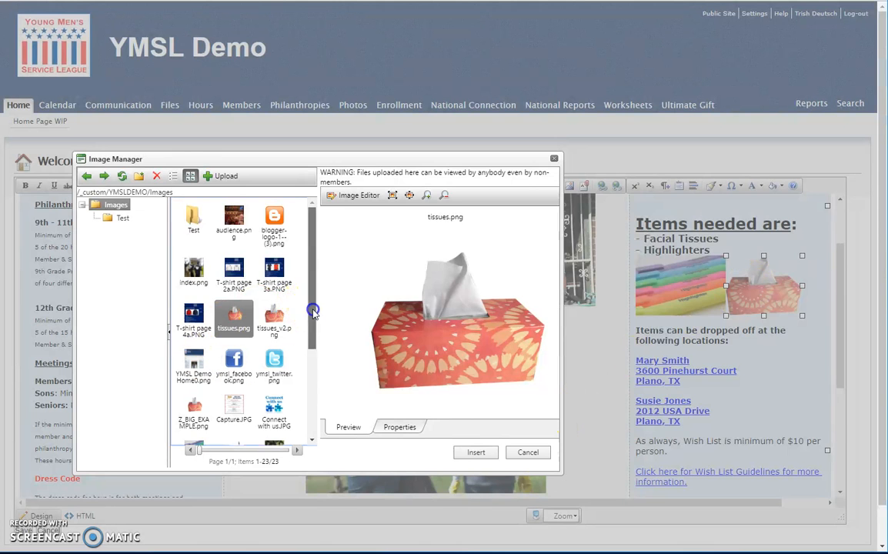
left_click_drag(311, 307, 307, 362)
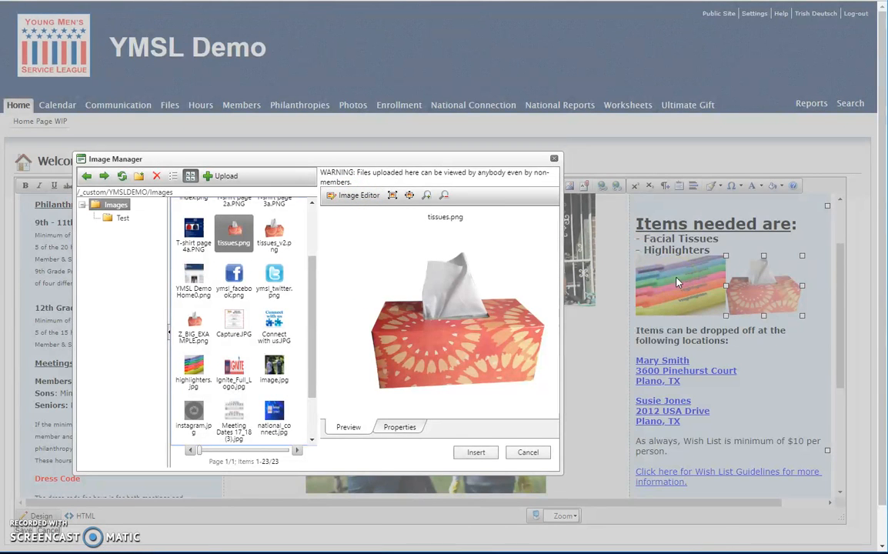
left_click(528, 452)
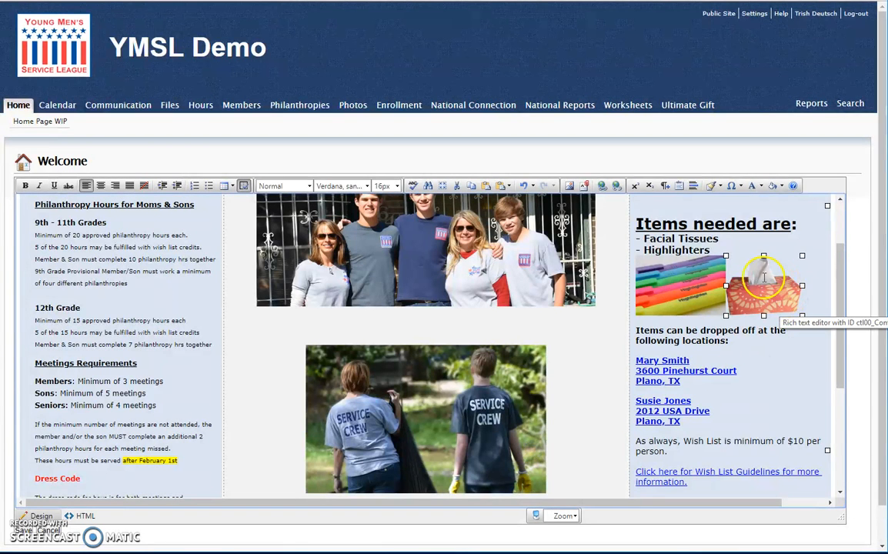
Enlarge the tissues image in the Aug Wish List by increasing its height in its properties, with width and height linked
right_click(763, 277)
left_click(778, 293)
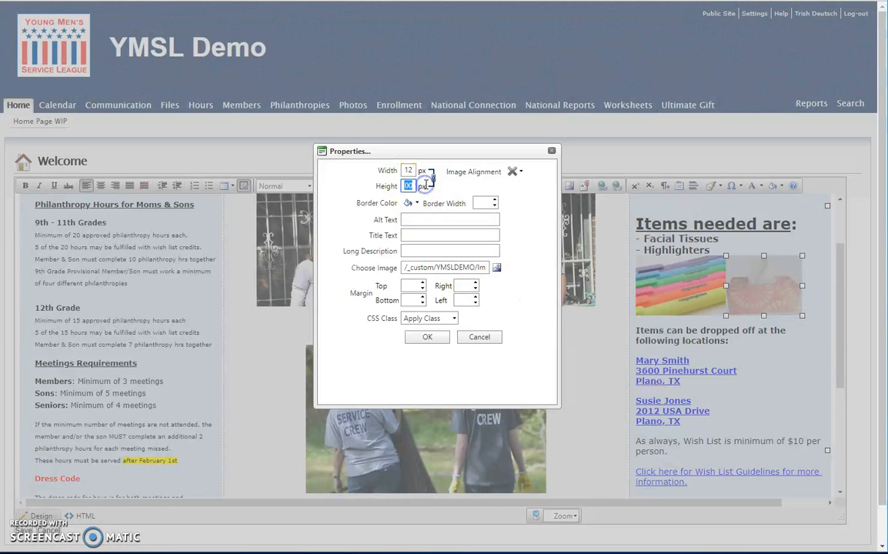
left_click(431, 337)
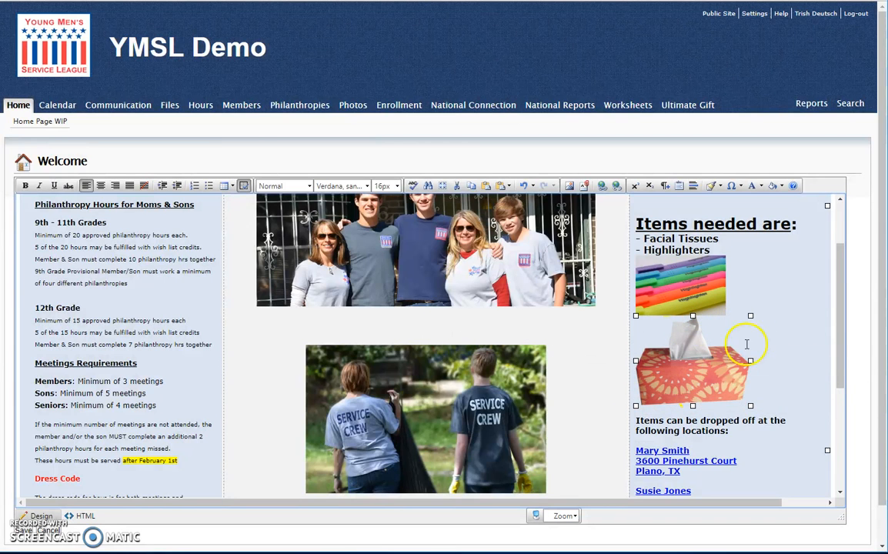
Insert the image Z_BIG_EXAMPLE.png on the line below the "Welcome to YMSL CHAPTER NAME" heading
scroll(570, 377, "up", 2)
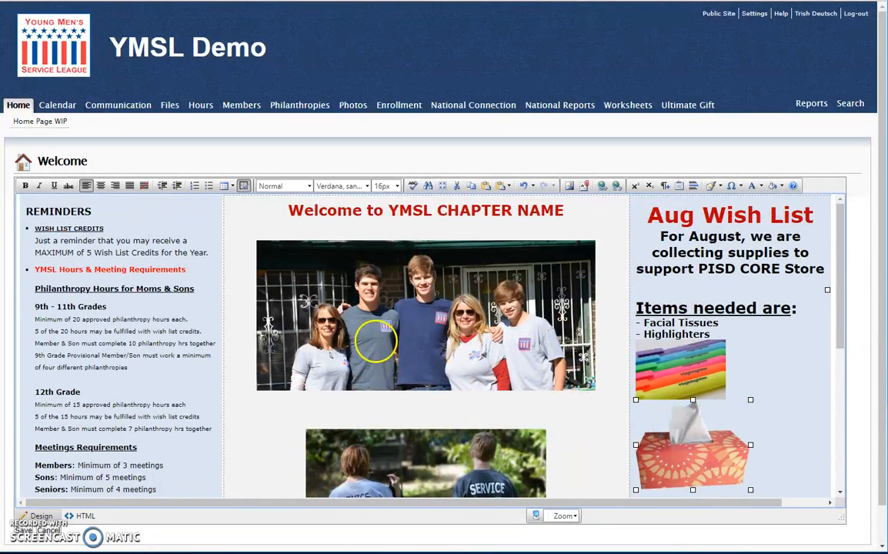
left_click(326, 230)
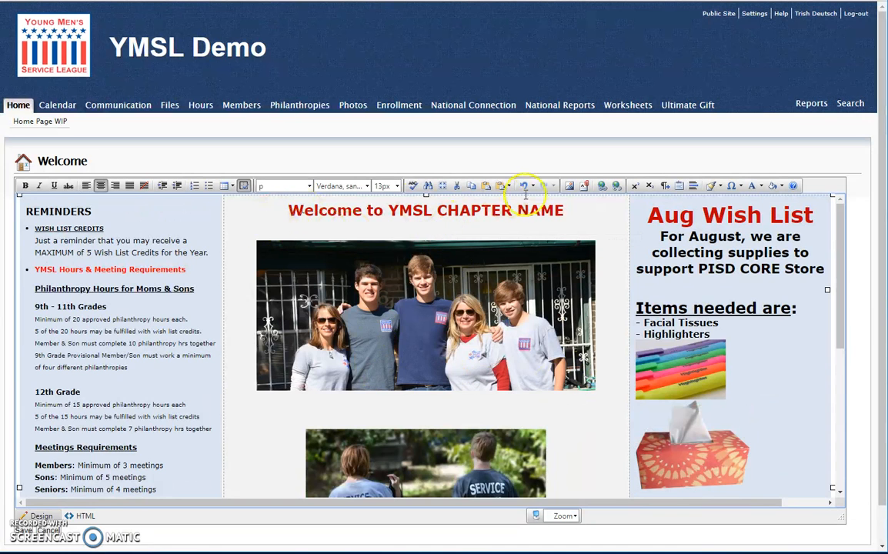
left_click(568, 186)
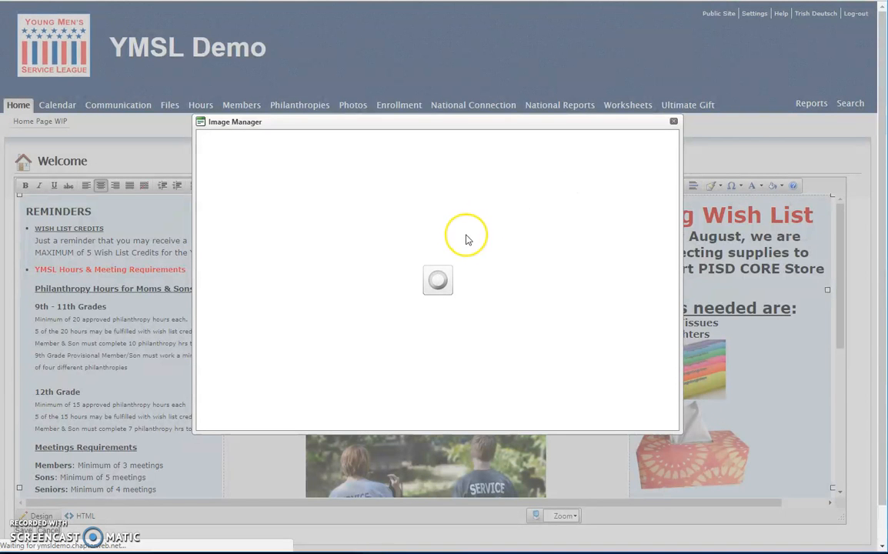
scroll(385, 285, "down", 3)
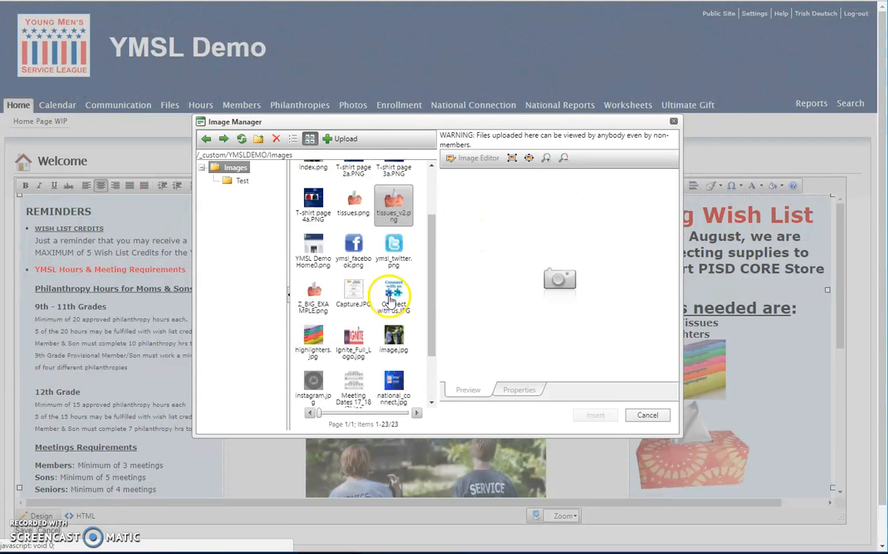
left_click(312, 262)
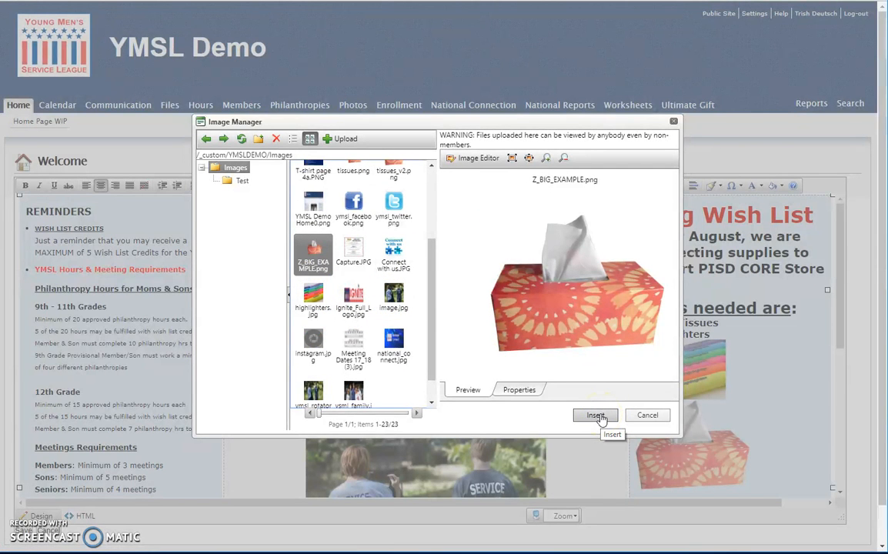
left_click(598, 416)
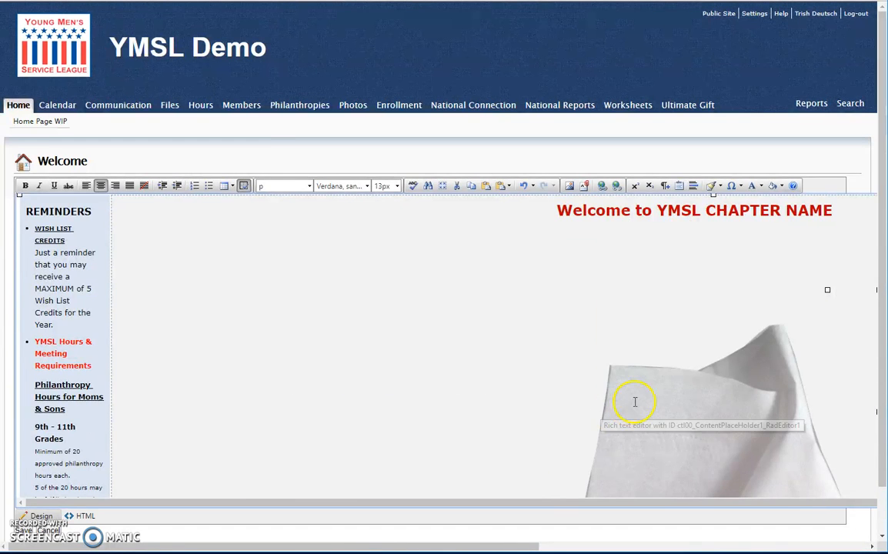
Resize the oversized tissues image under the Welcome heading in its properties to a height of 150 px with width and height linked
scroll(643, 401, "down", 2)
scroll(642, 401, "up", 2)
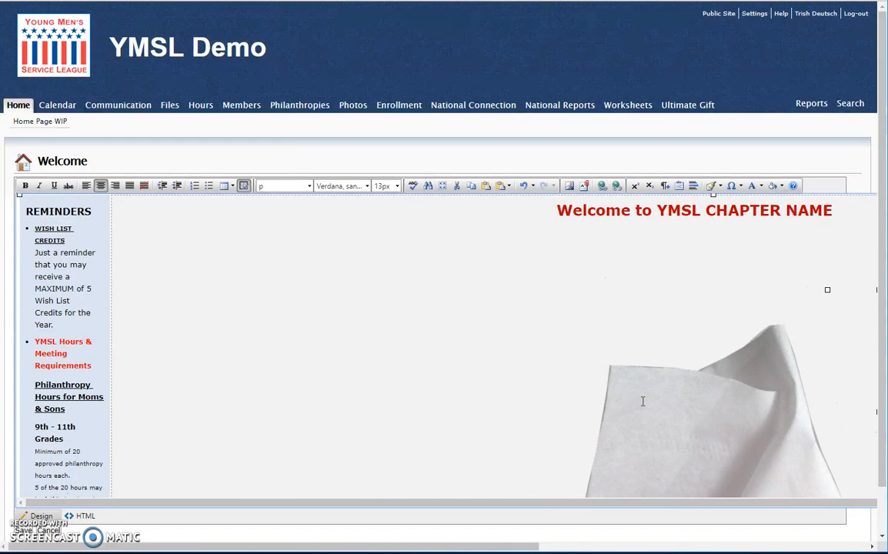
left_click(642, 401)
right_click(633, 394)
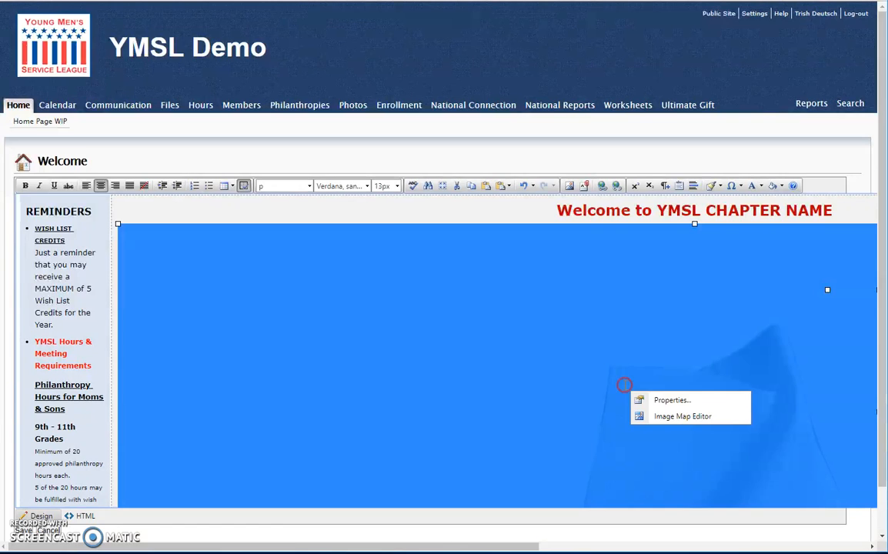
left_click(655, 399)
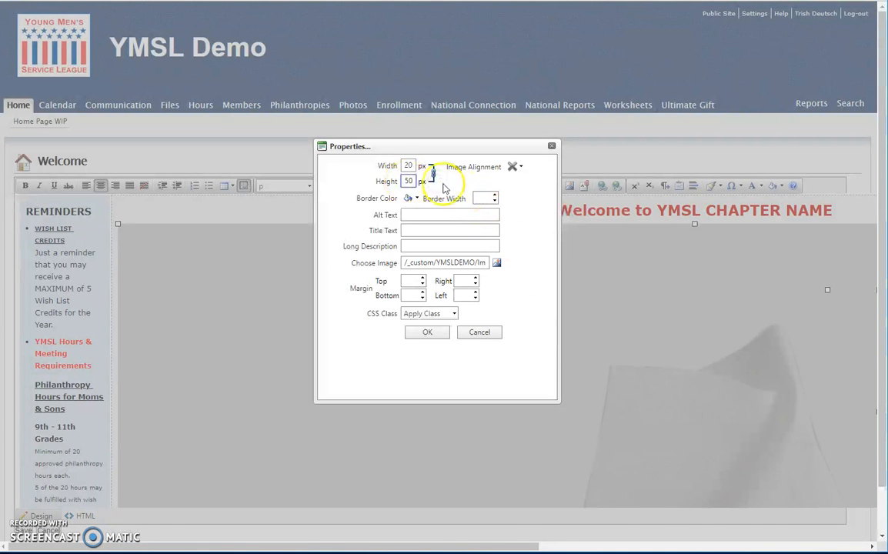
left_click(428, 332)
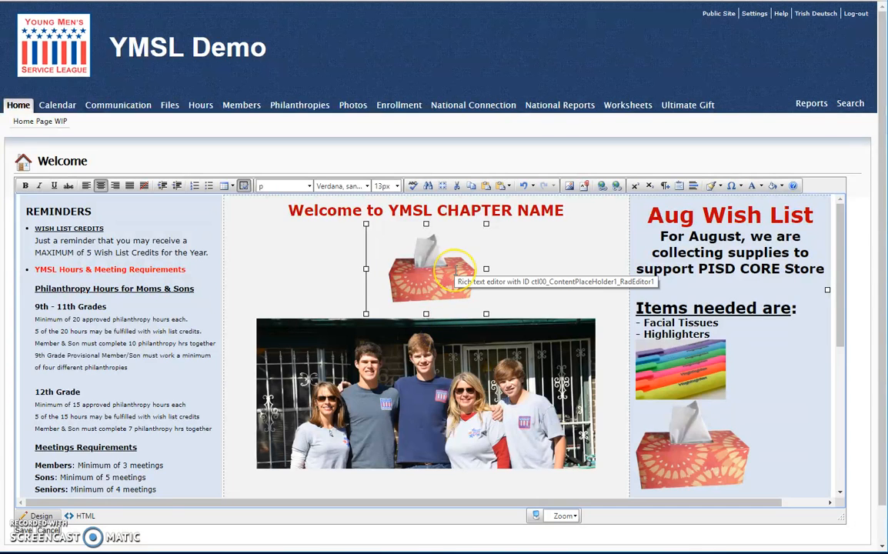